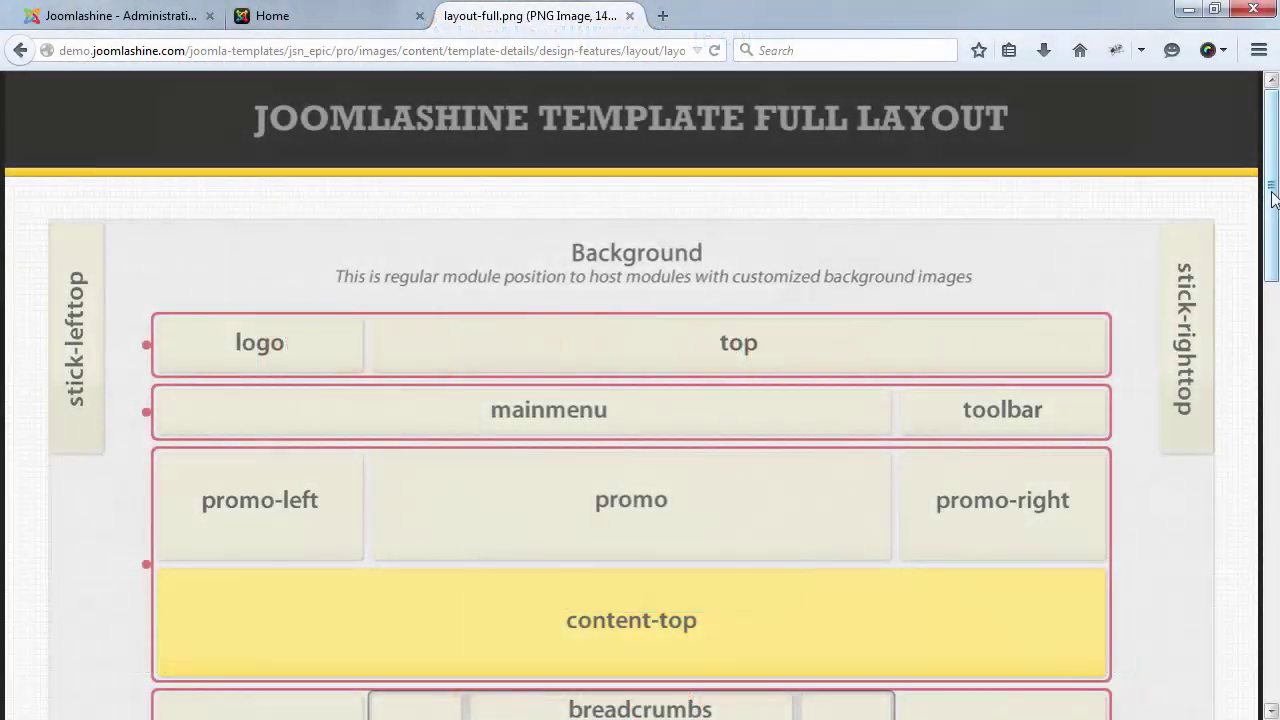
# Review the layout-full.png diagram, then return to the JSN Epic PRO template style editor
pyautogui.moveTo(1273, 198)
pyautogui.mouseDown()
pyautogui.moveTo(1271, 630)
pyautogui.moveTo(1275, 196)
pyautogui.mouseUp()
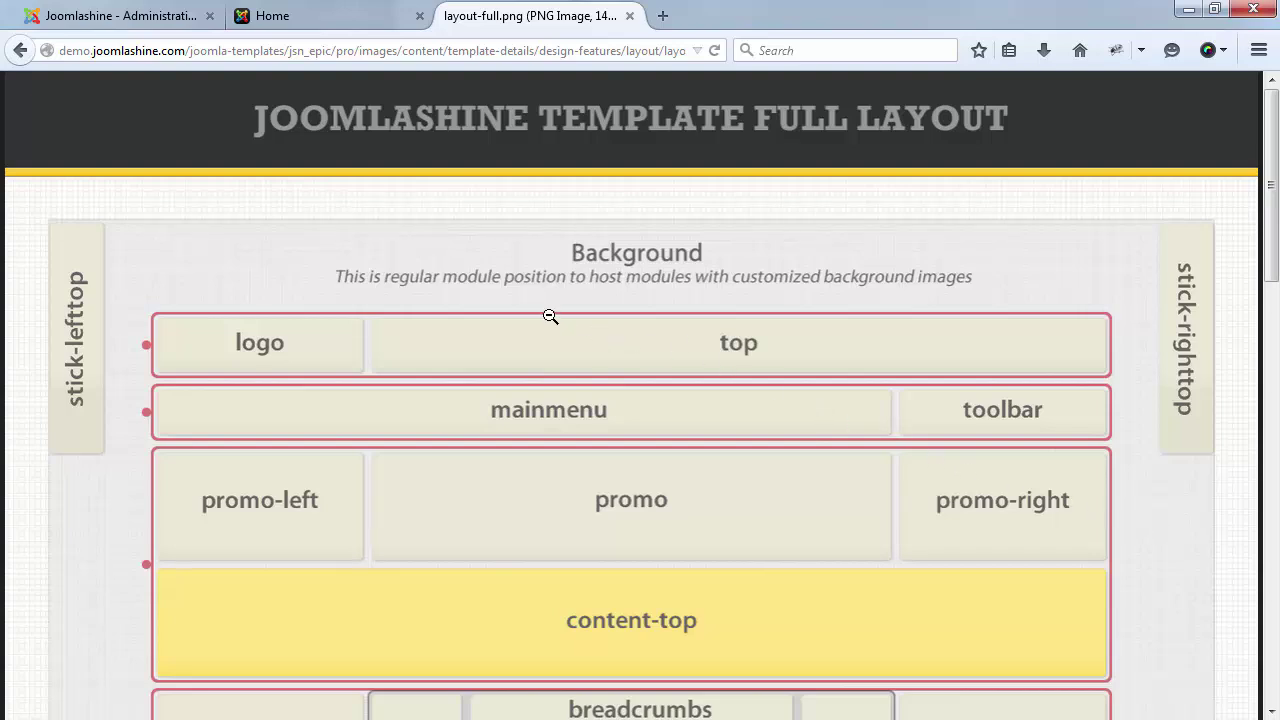
pyautogui.click(101, 20)
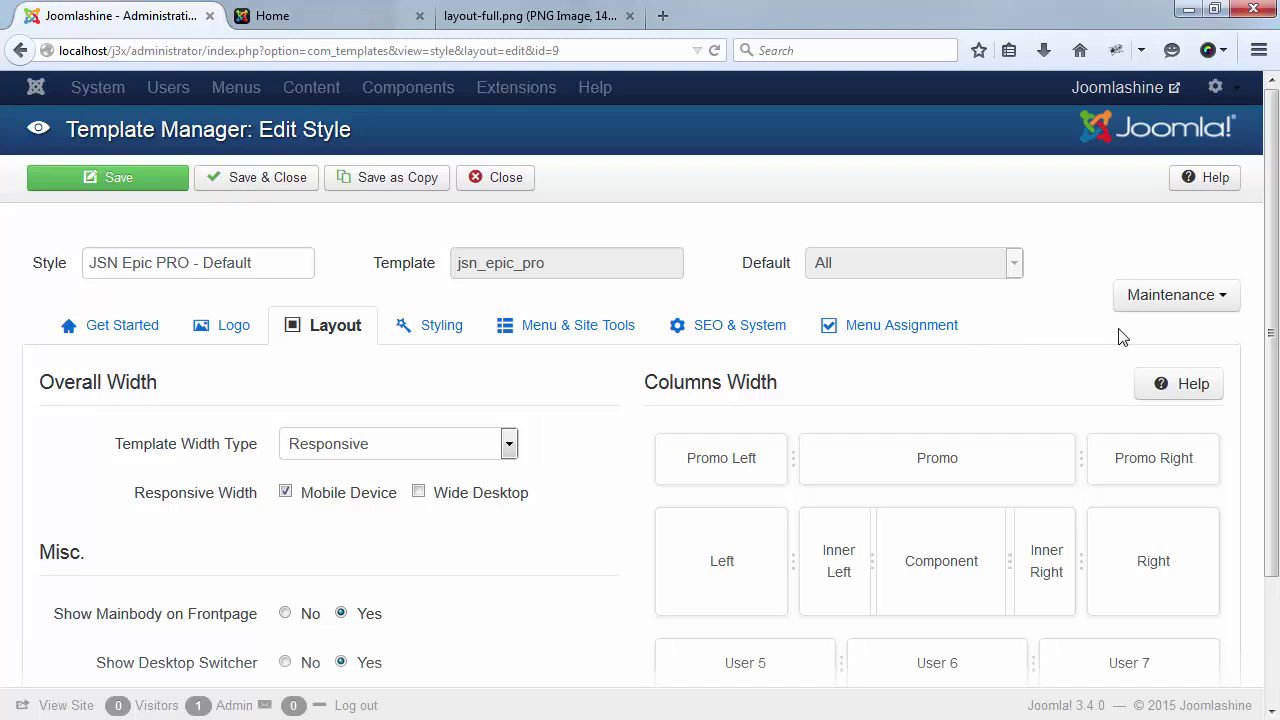
pyautogui.click(1219, 297)
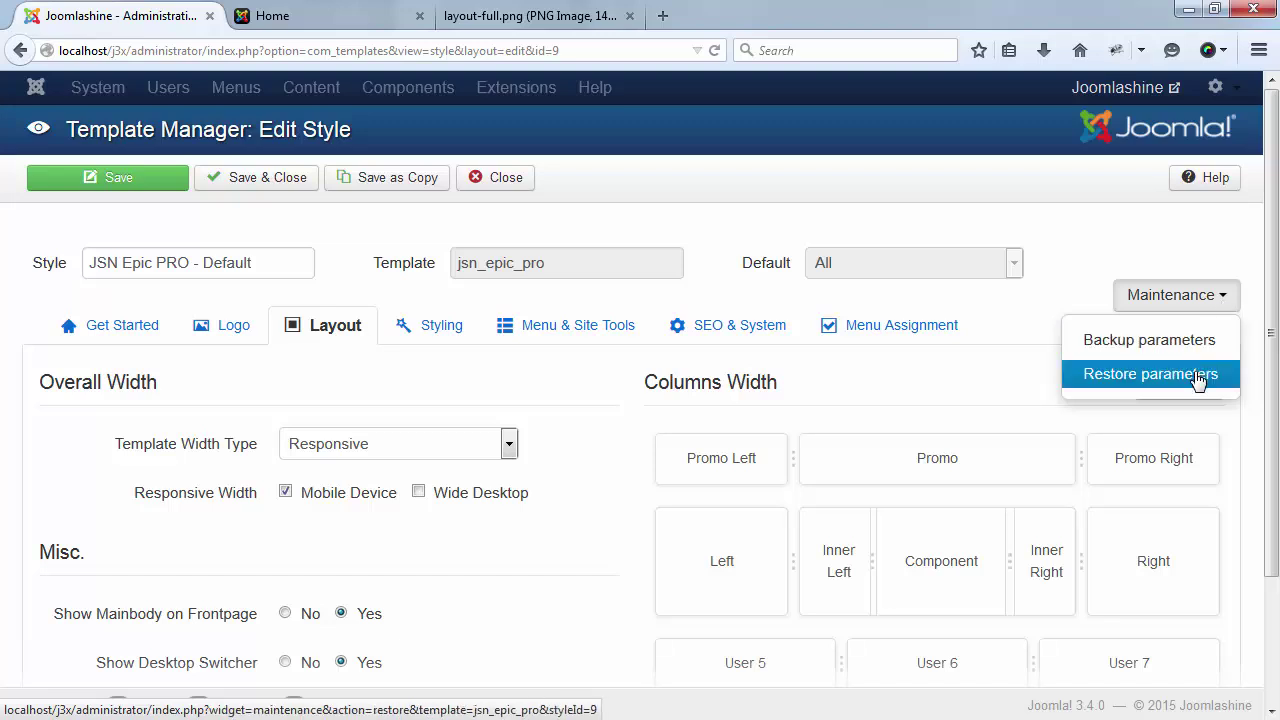
pyautogui.click(1068, 290)
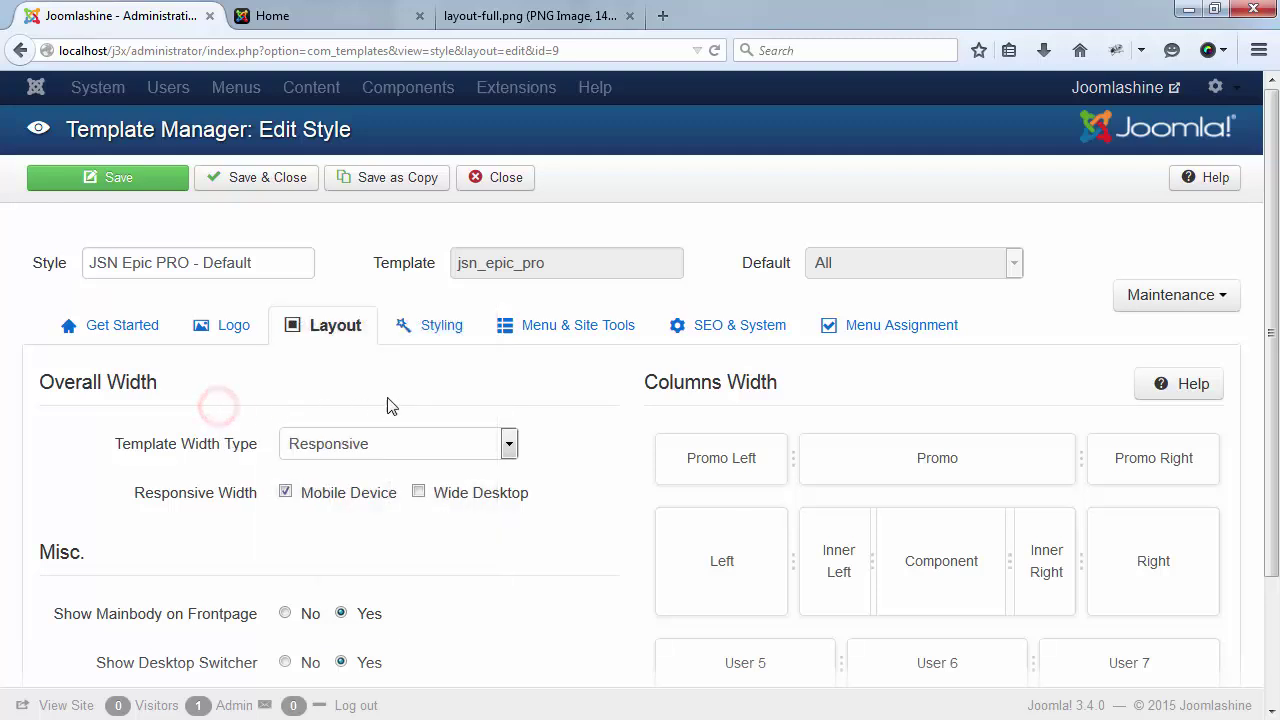
pyautogui.click(510, 447)
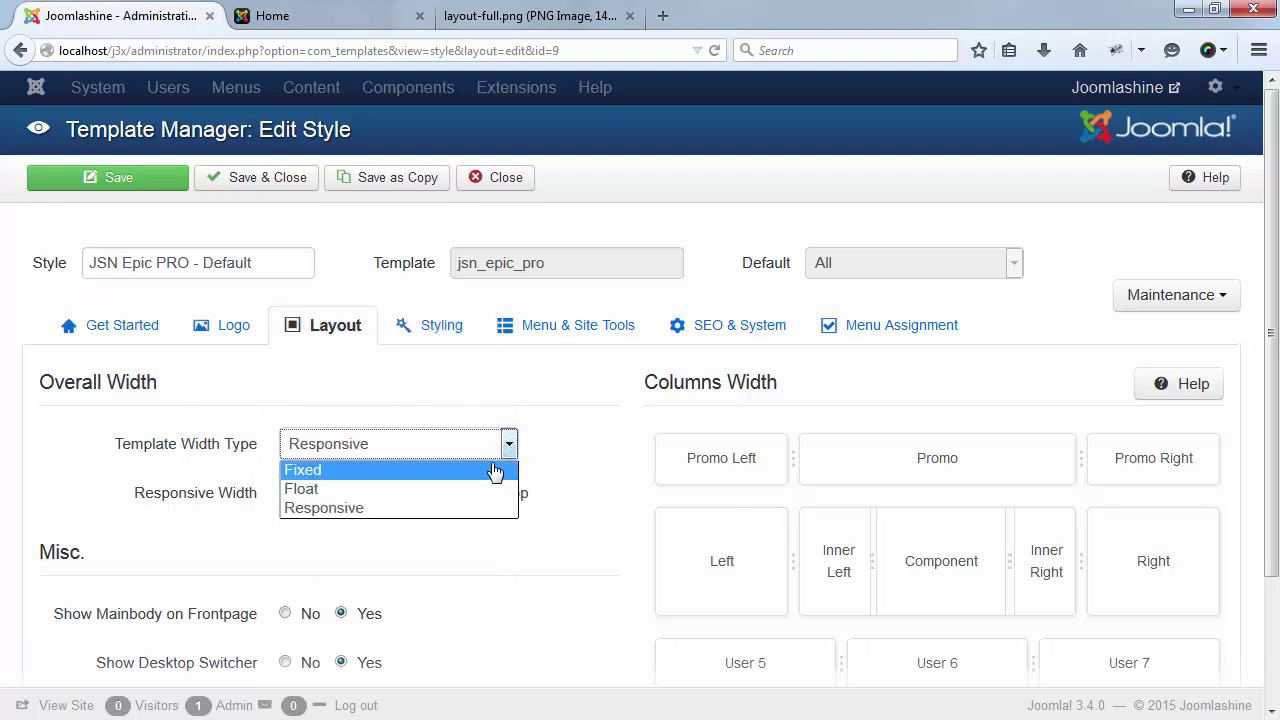
pyautogui.click(493, 471)
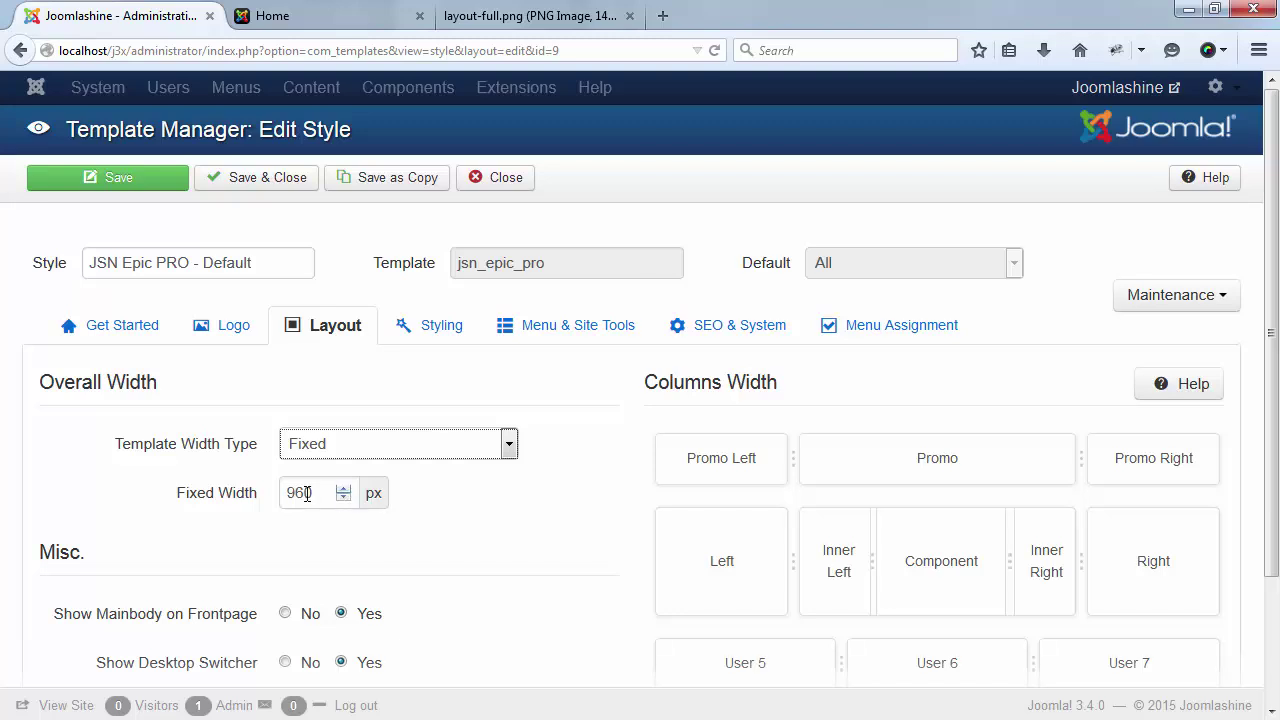
pyautogui.moveTo(216, 493)
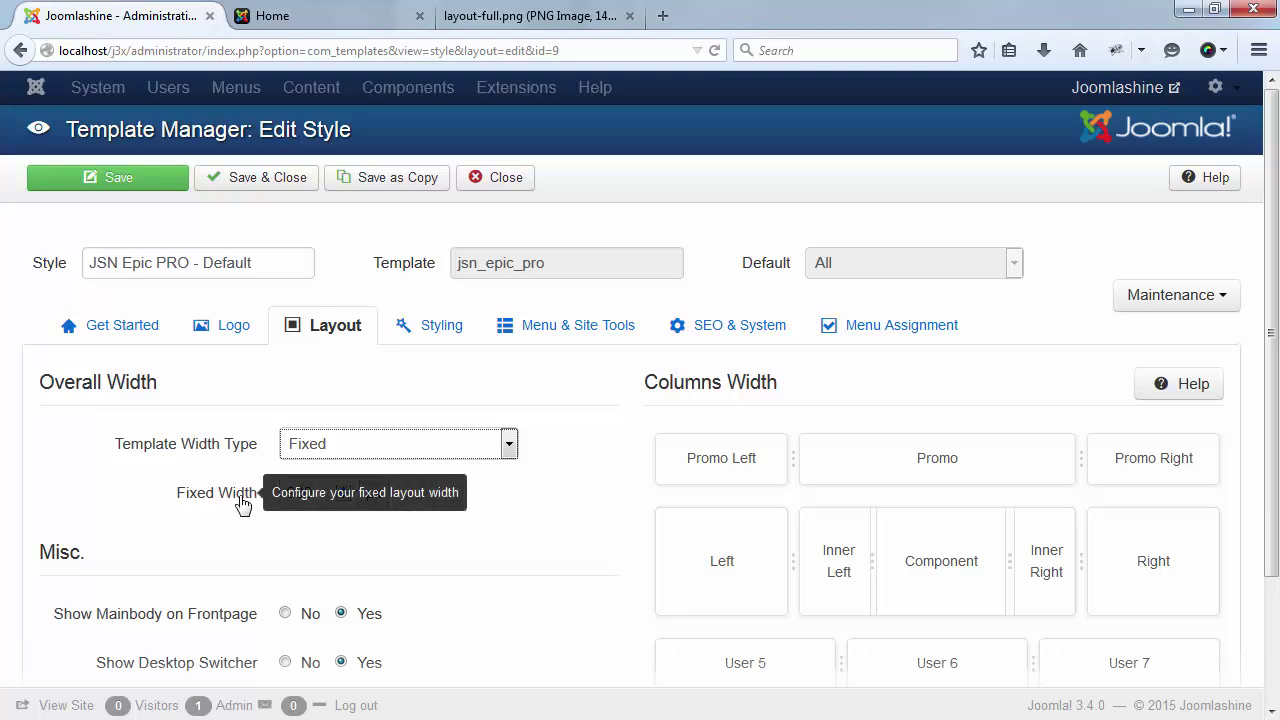
pyautogui.click(507, 444)
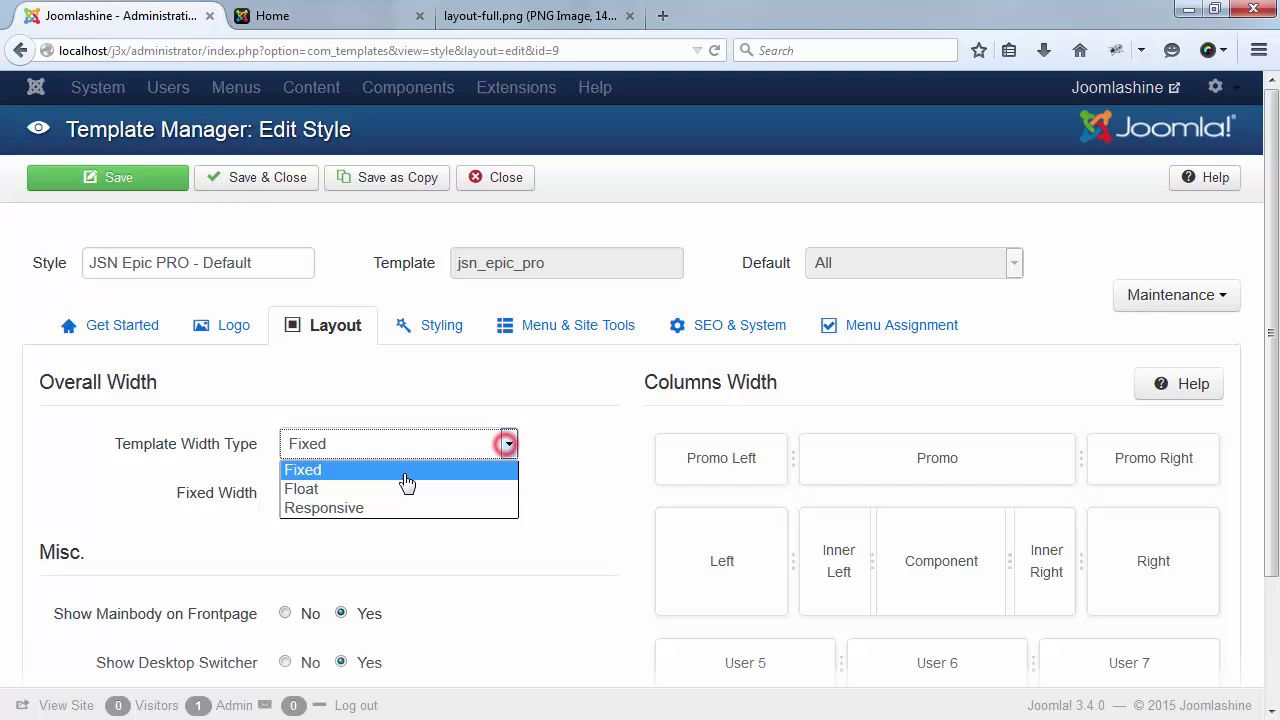
pyautogui.click(394, 489)
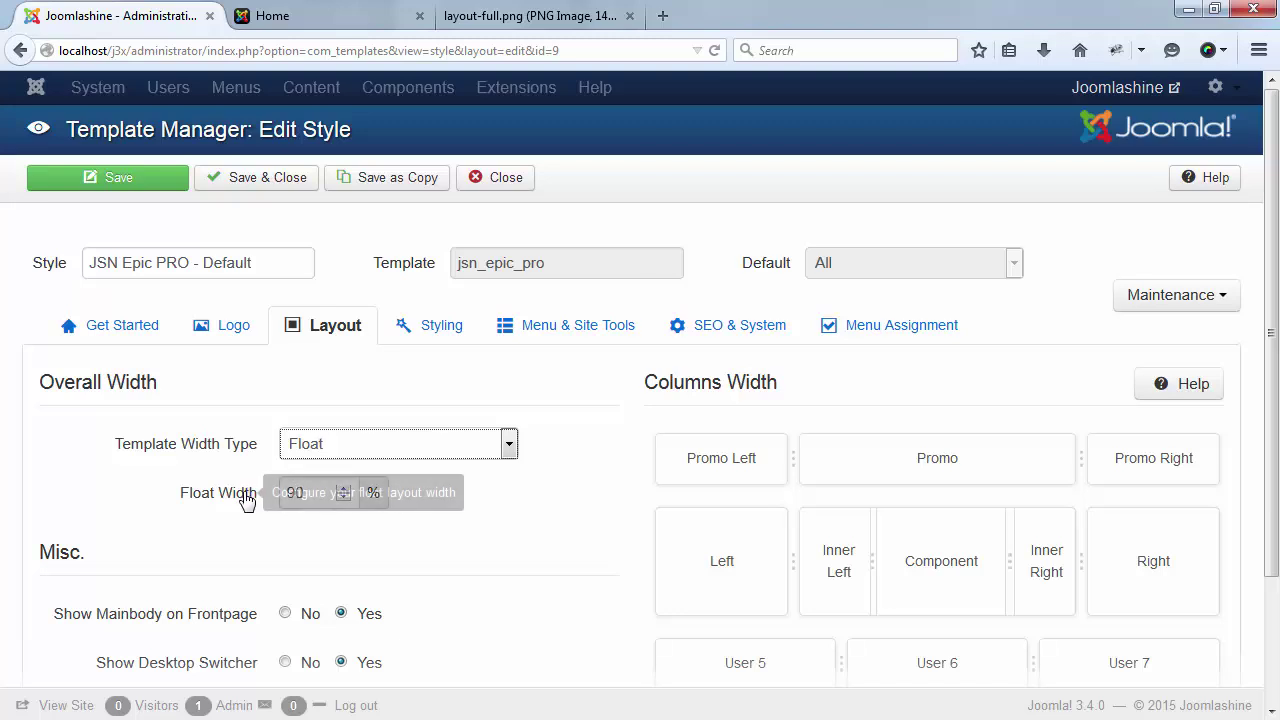
pyautogui.moveTo(218, 493)
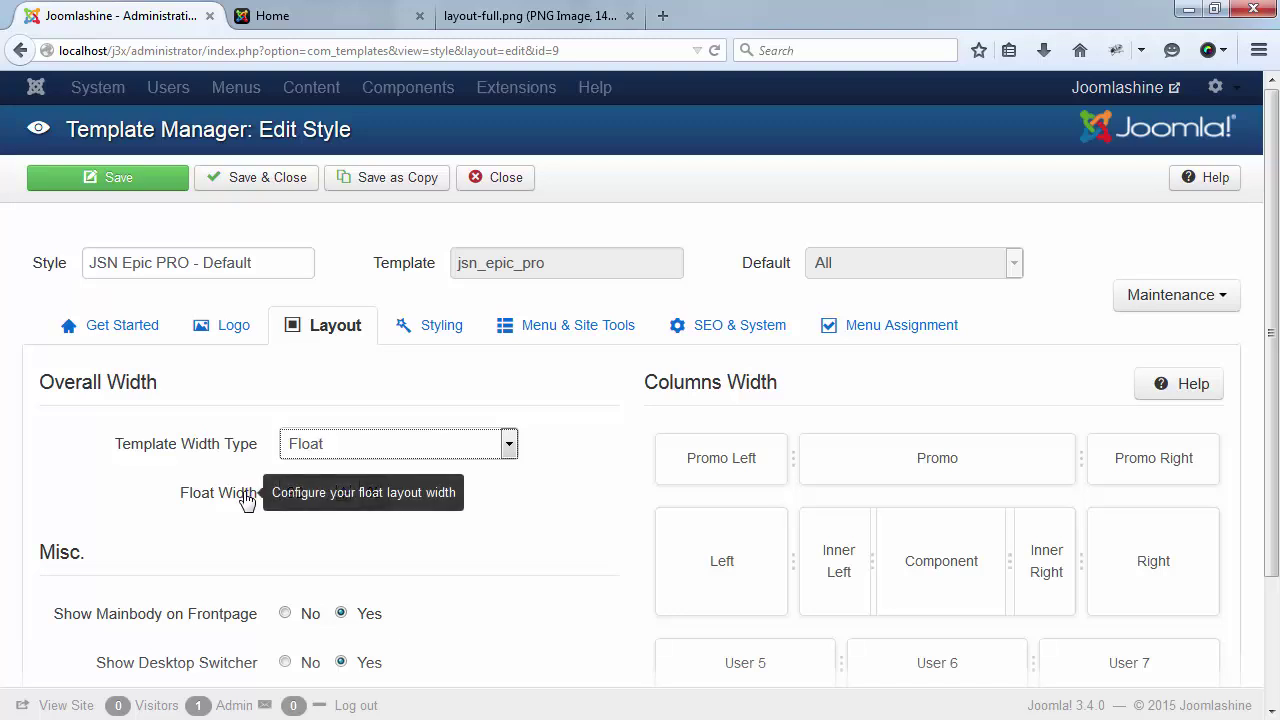
pyautogui.click(508, 444)
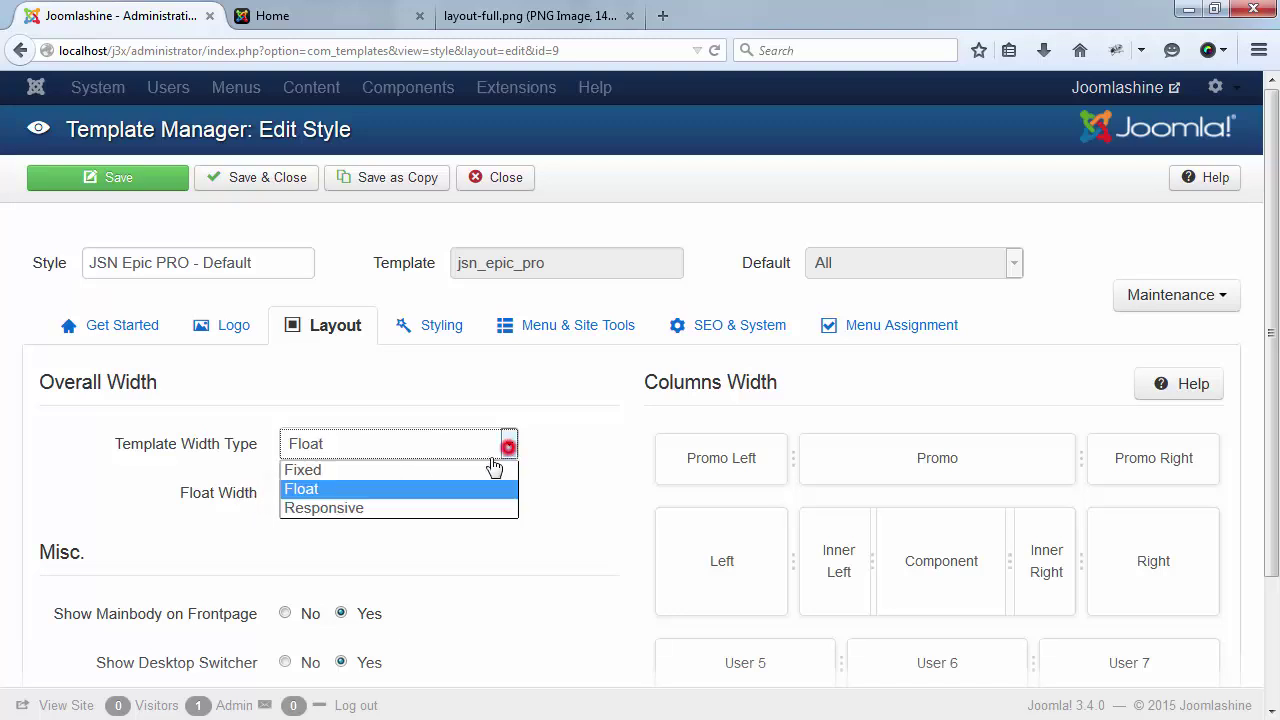
pyautogui.click(442, 509)
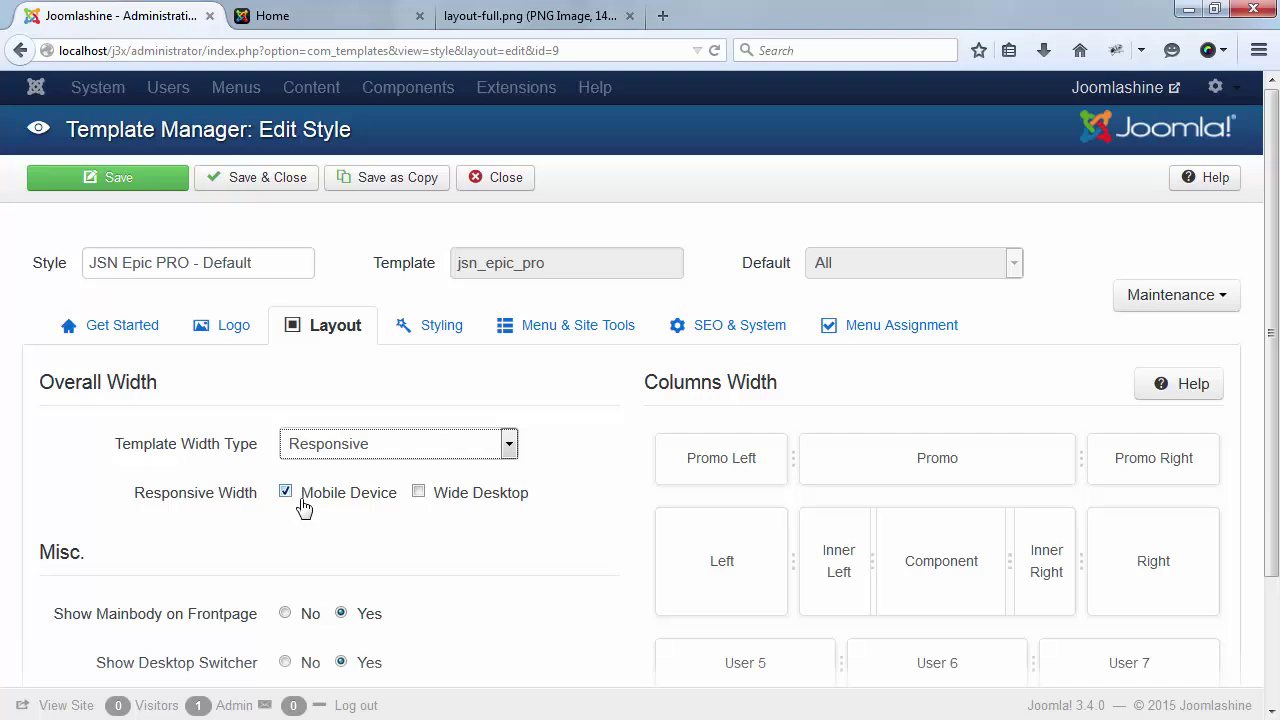
pyautogui.click(478, 506)
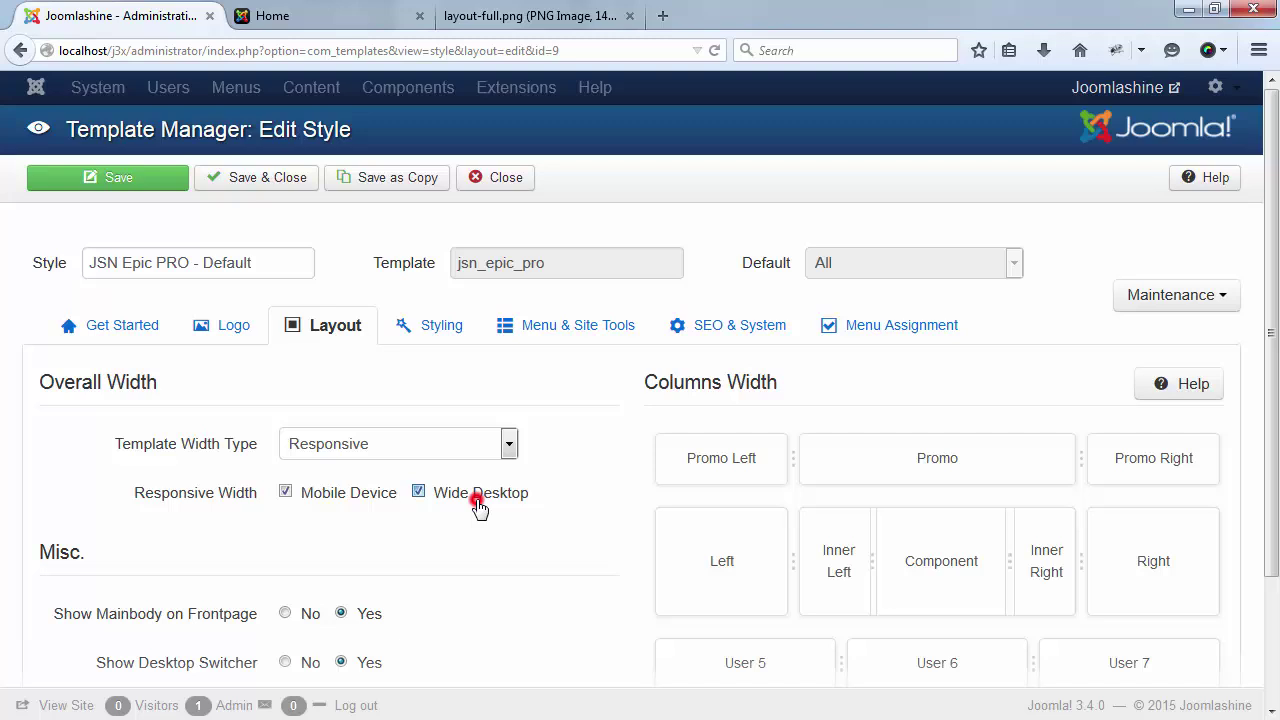
pyautogui.click(478, 506)
# Set Template Width Type to Float with a Float Width of 95, and save the style
pyautogui.click(509, 443)
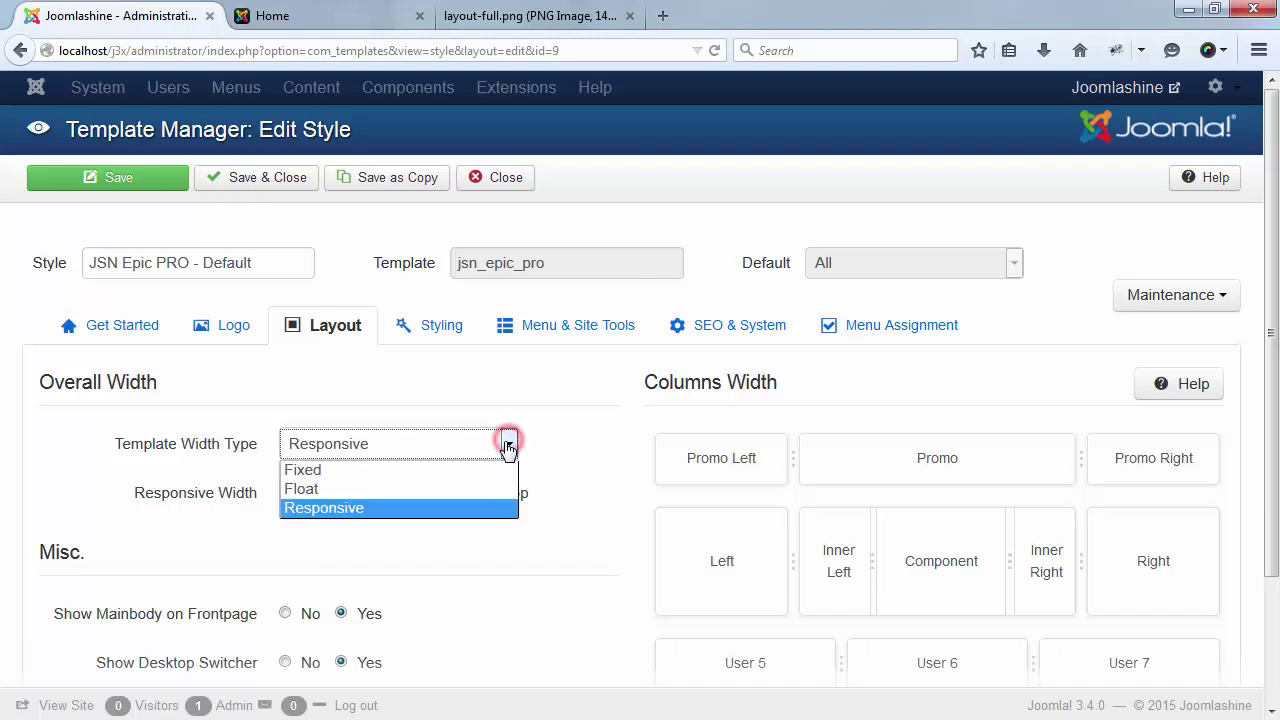
pyautogui.click(428, 491)
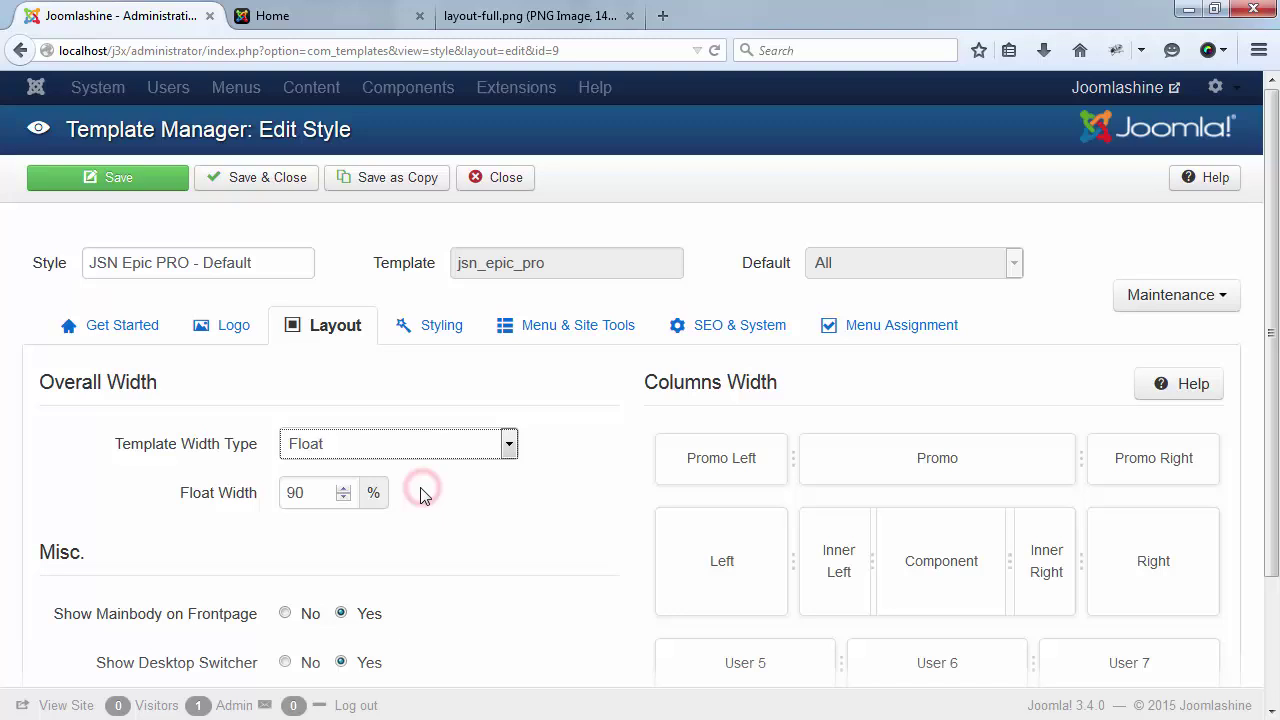
pyautogui.click(312, 492)
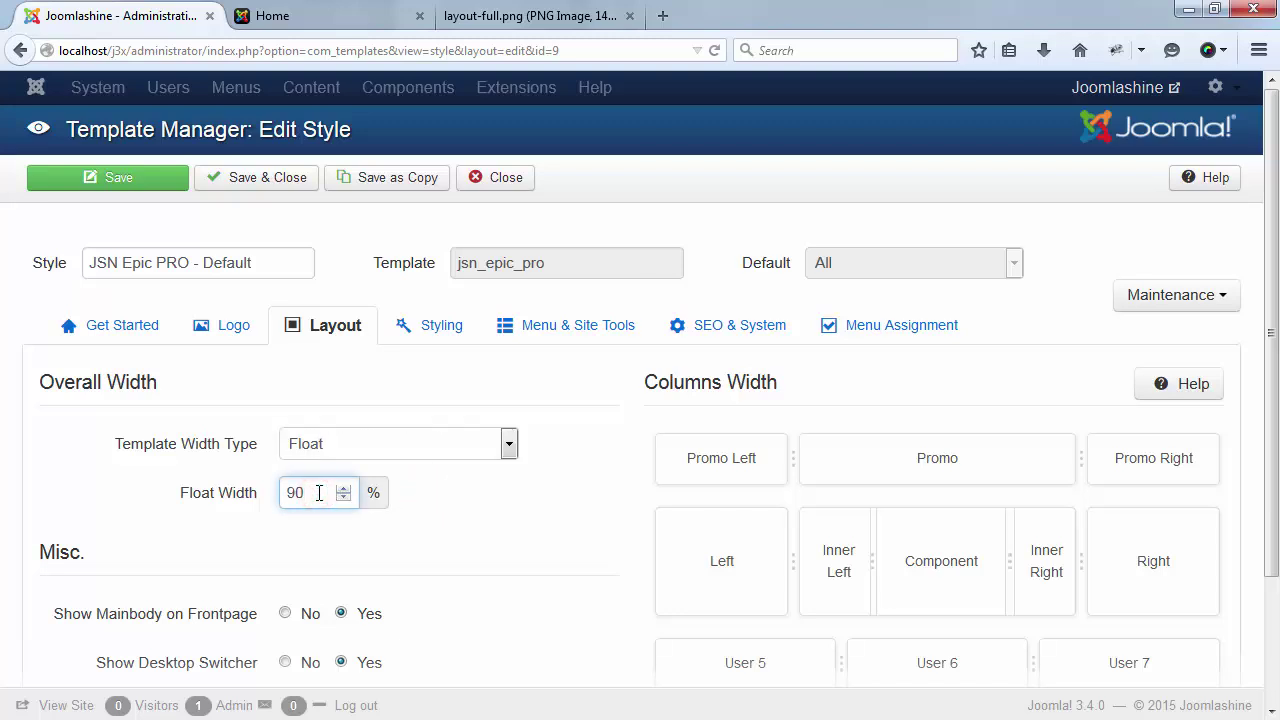
pyautogui.press('BackSpace')
pyautogui.write('5')
pyautogui.click(114, 180)
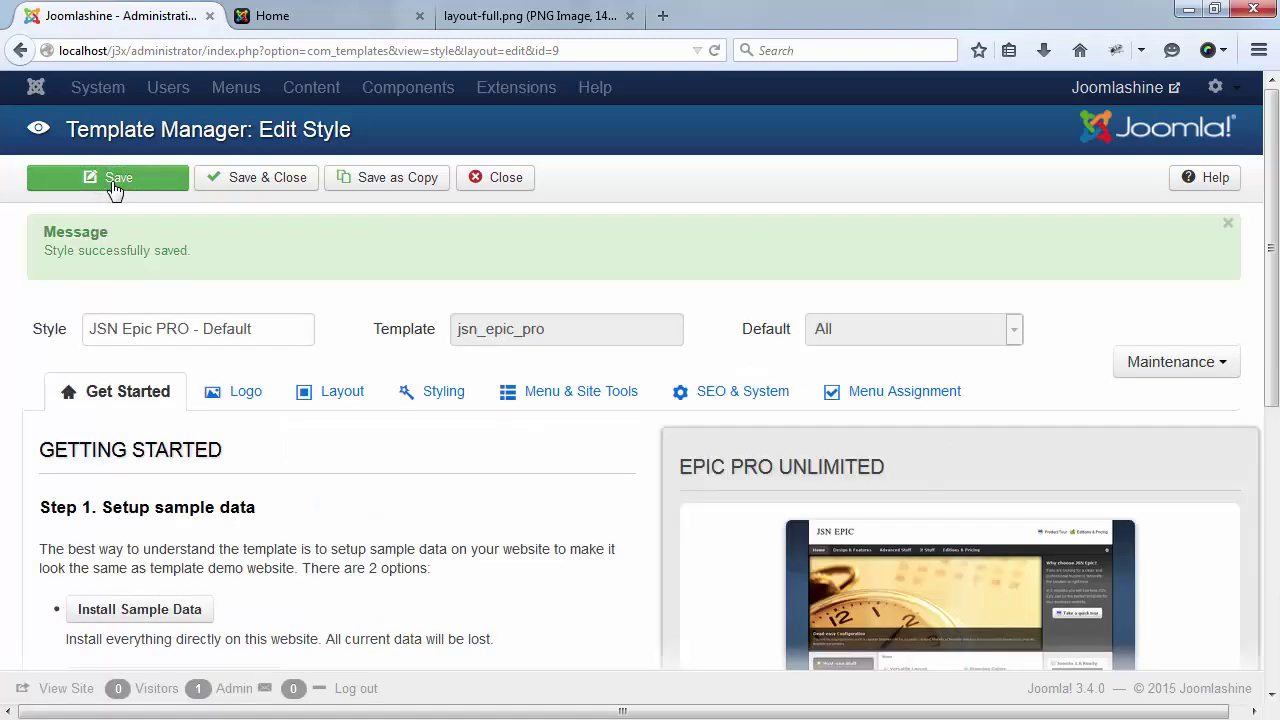
# Reload the Home front page to check the wider layout, then return to the style editor
pyautogui.click(318, 16)
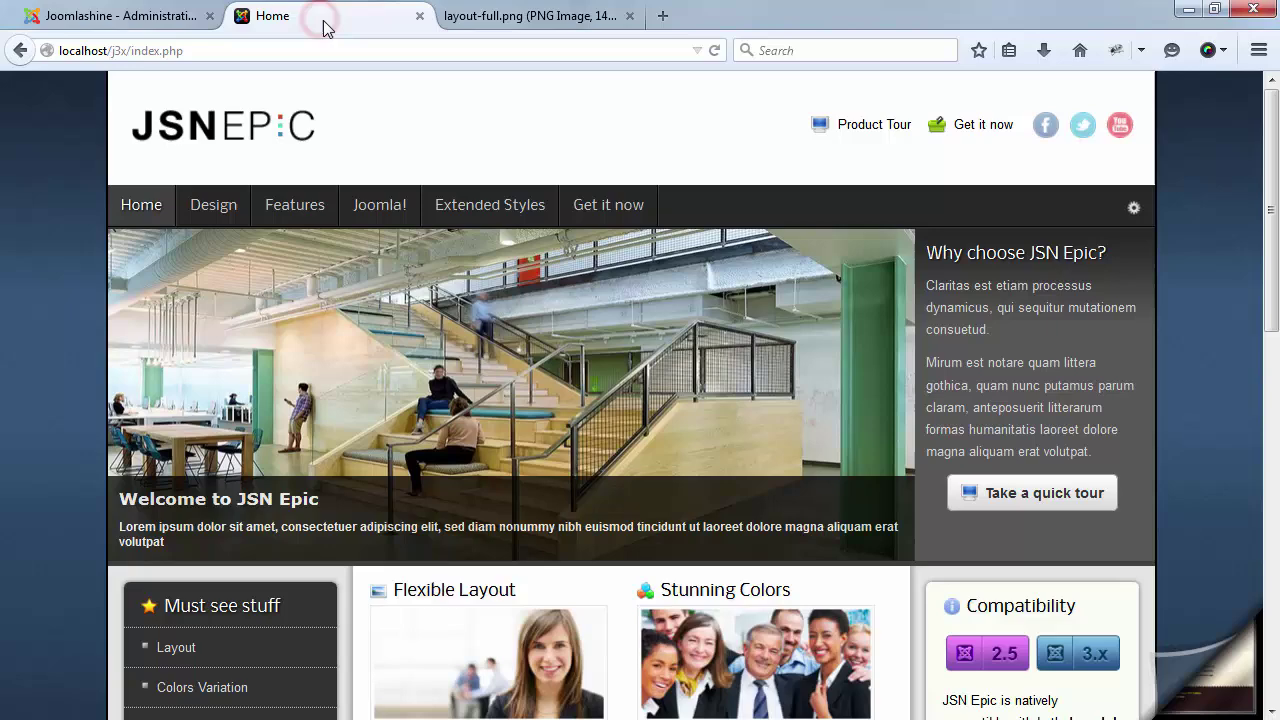
pyautogui.click(715, 51)
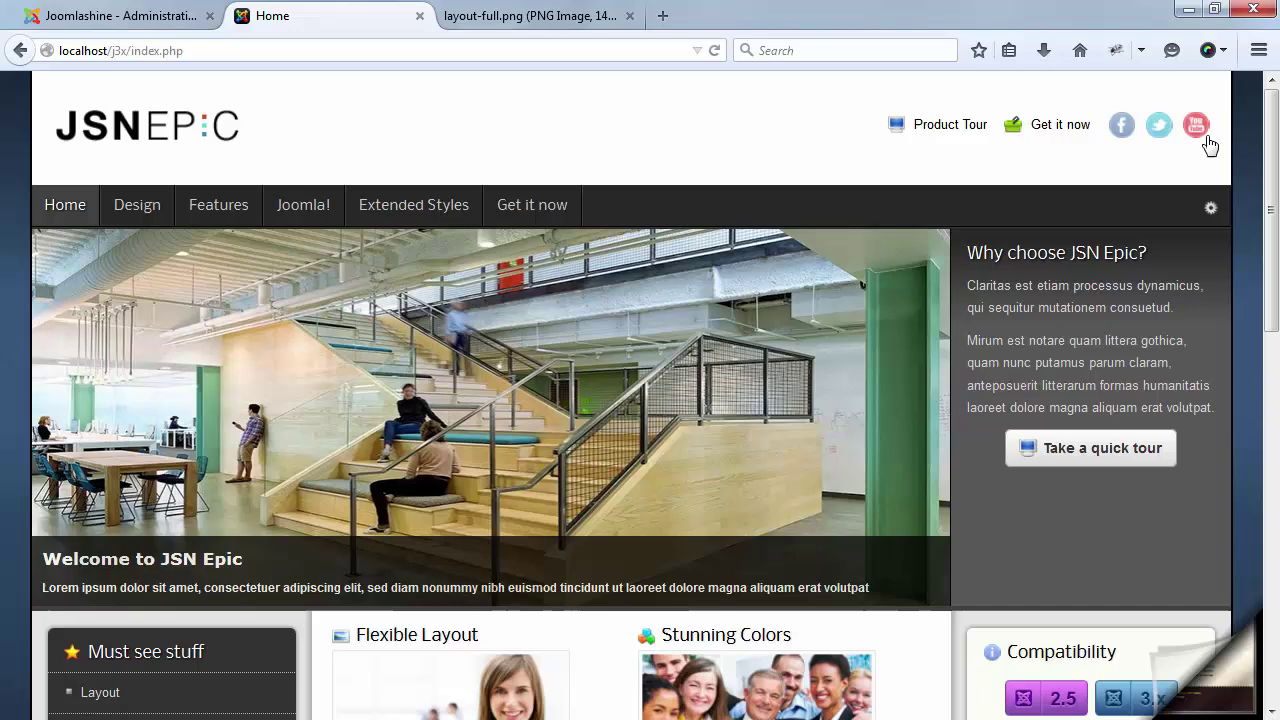
pyautogui.moveTo(1271, 177)
pyautogui.mouseDown()
pyautogui.moveTo(1276, 385)
pyautogui.moveTo(1276, 145)
pyautogui.mouseUp()
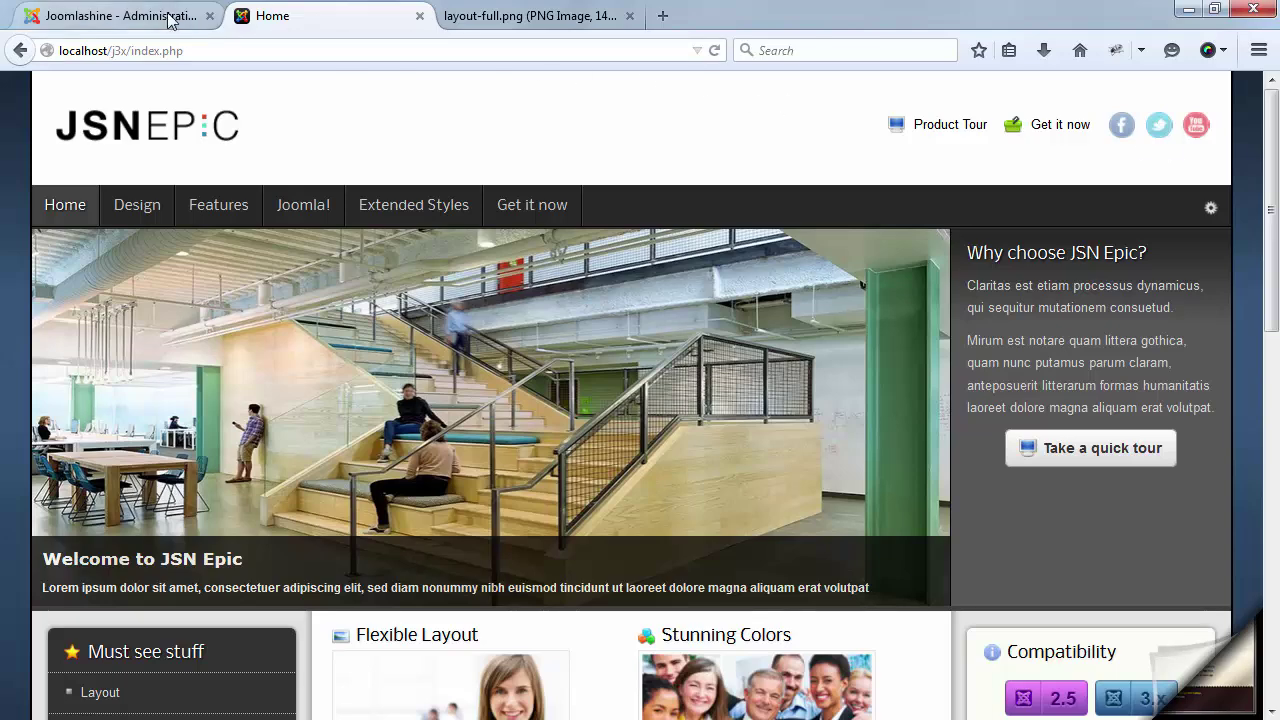
pyautogui.click(135, 15)
# Widen Promo Left, reorder the promo row to Promo Left, Promo Right, Promo, and save
pyautogui.click(333, 394)
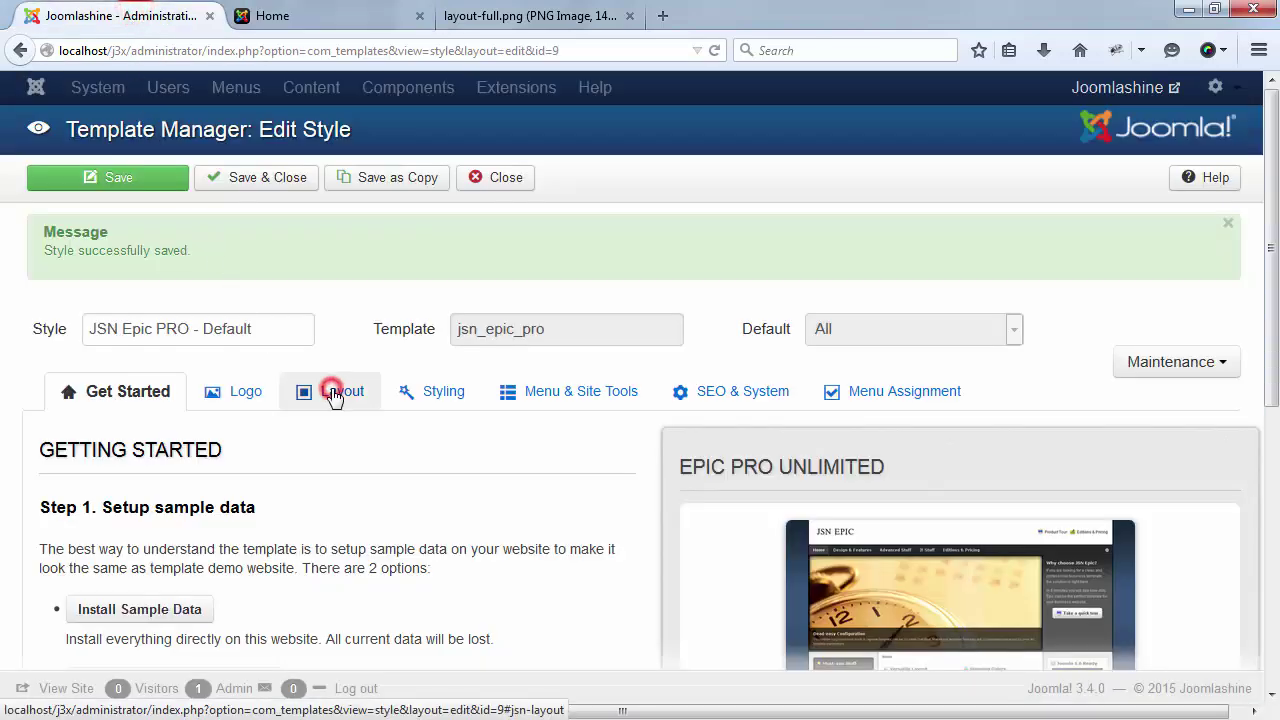
pyautogui.moveTo(1268, 308); pyautogui.dragTo(1272, 448)
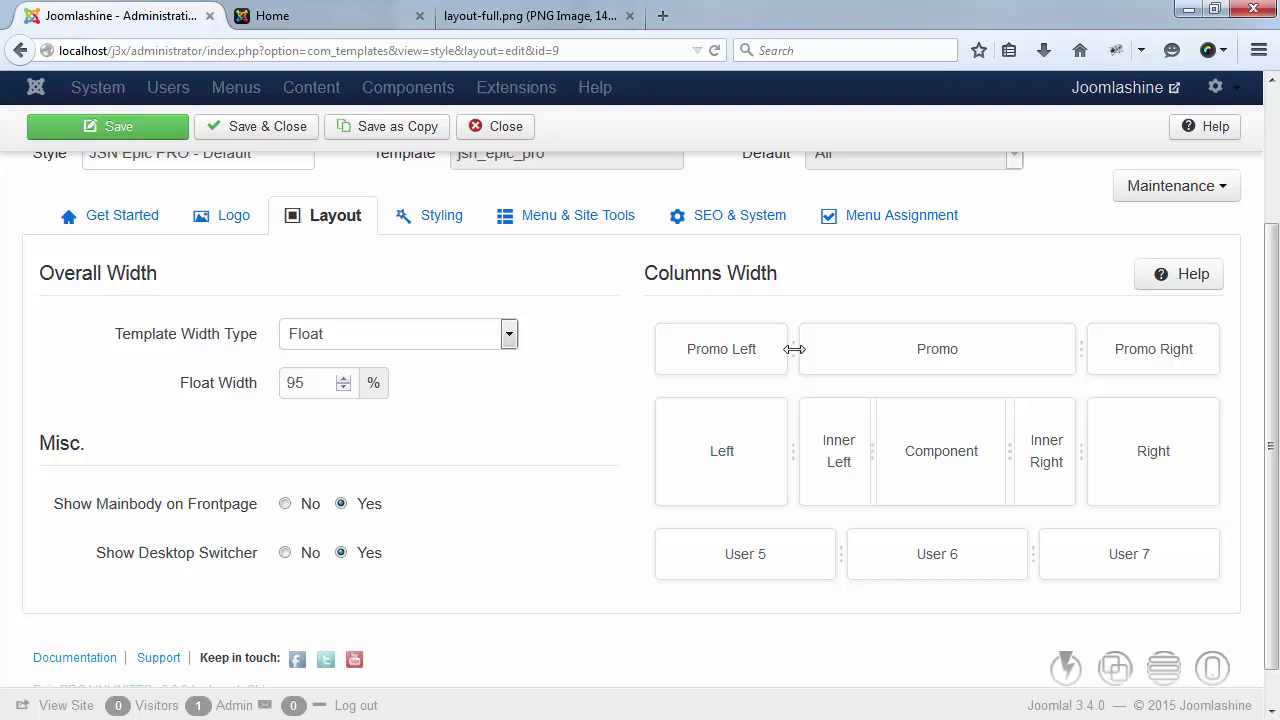
pyautogui.moveTo(794, 349)
pyautogui.mouseDown()
pyautogui.moveTo(1057, 349)
pyautogui.moveTo(730, 356)
pyautogui.mouseUp()
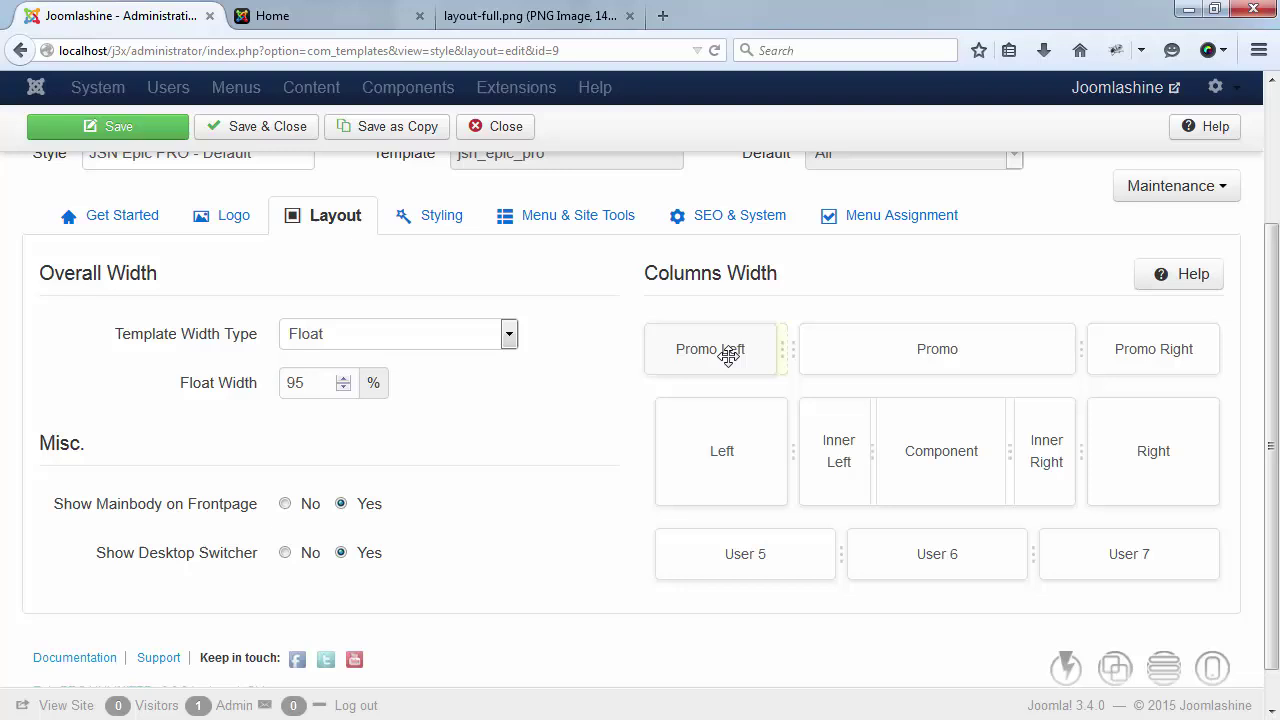
pyautogui.moveTo(728, 357); pyautogui.dragTo(730, 365)
pyautogui.moveTo(709, 570)
pyautogui.mouseDown()
pyautogui.moveTo(975, 560)
pyautogui.moveTo(705, 556)
pyautogui.mouseUp()
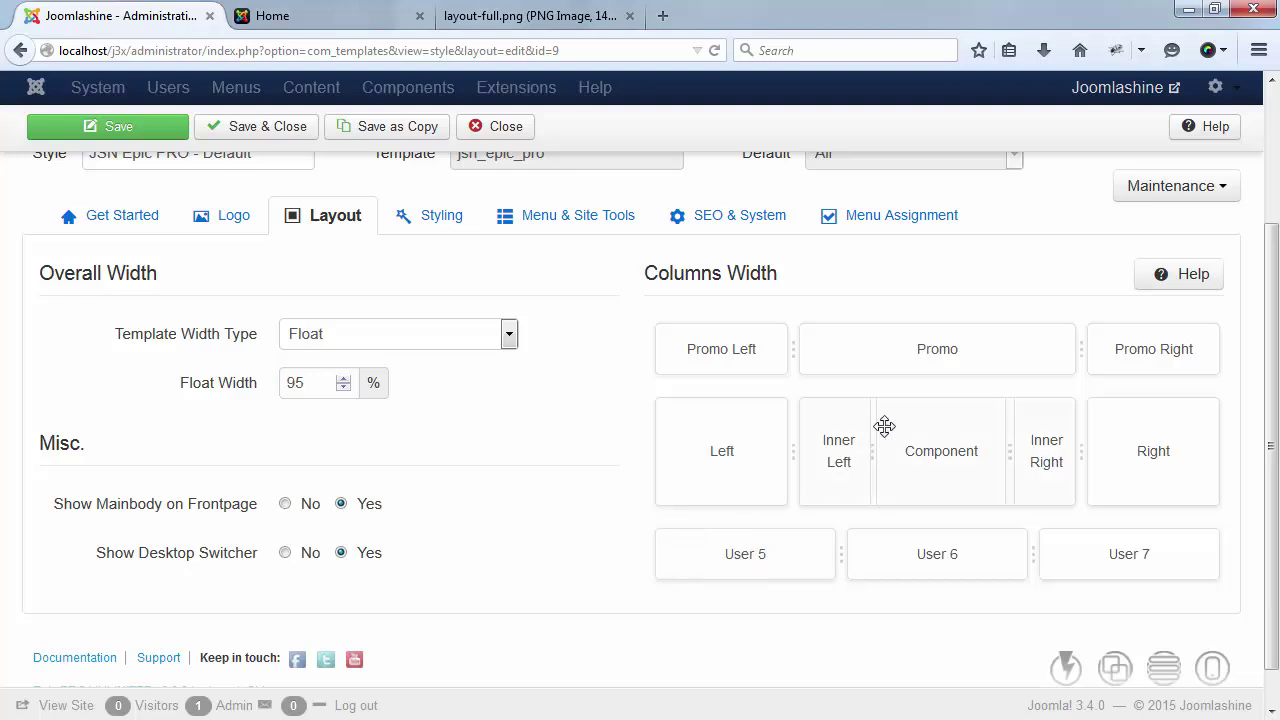
pyautogui.moveTo(893, 349); pyautogui.dragTo(1118, 345)
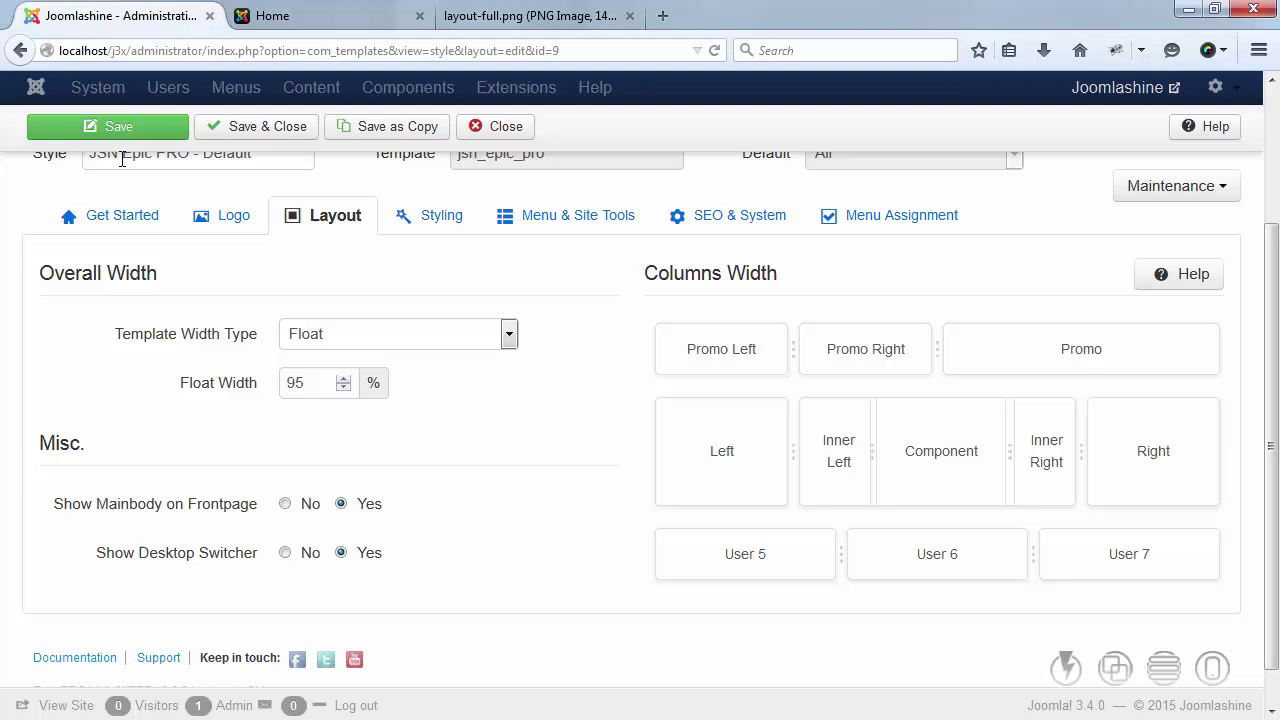
pyautogui.click(110, 128)
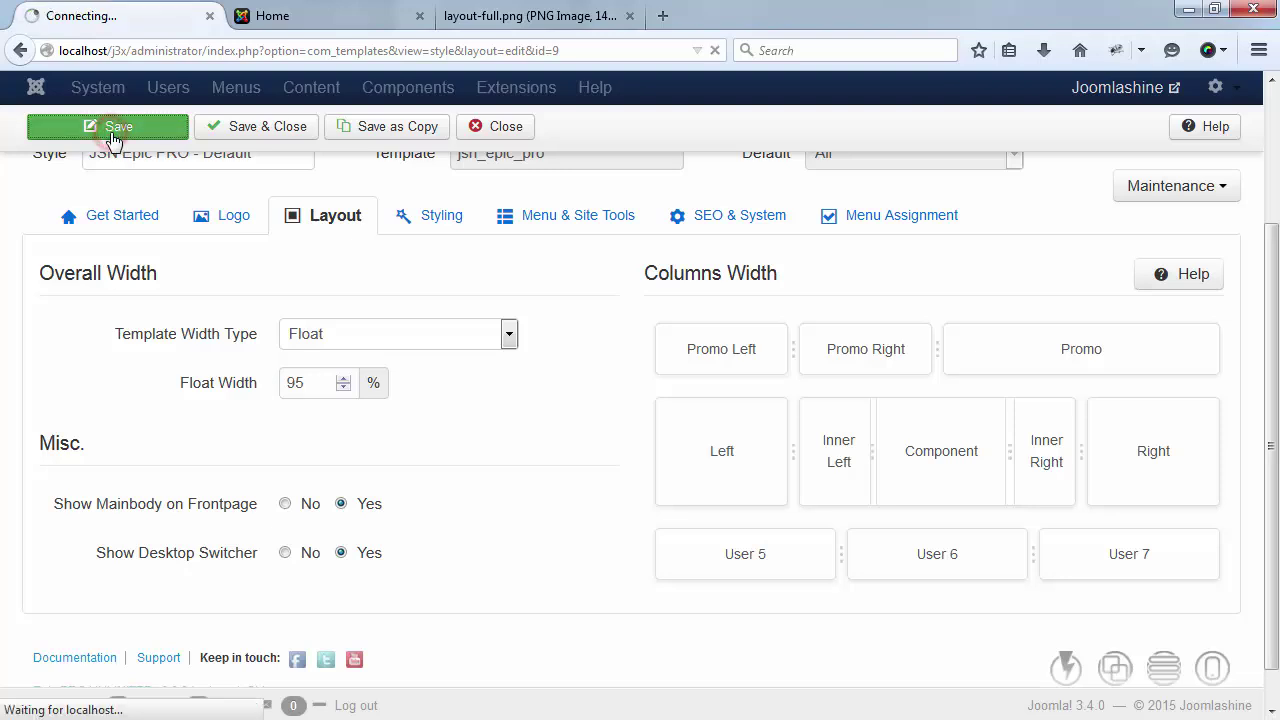
# Reload the Home front page to see the promo text before the banner, then return to the editor
pyautogui.click(320, 18)
pyautogui.click(715, 52)
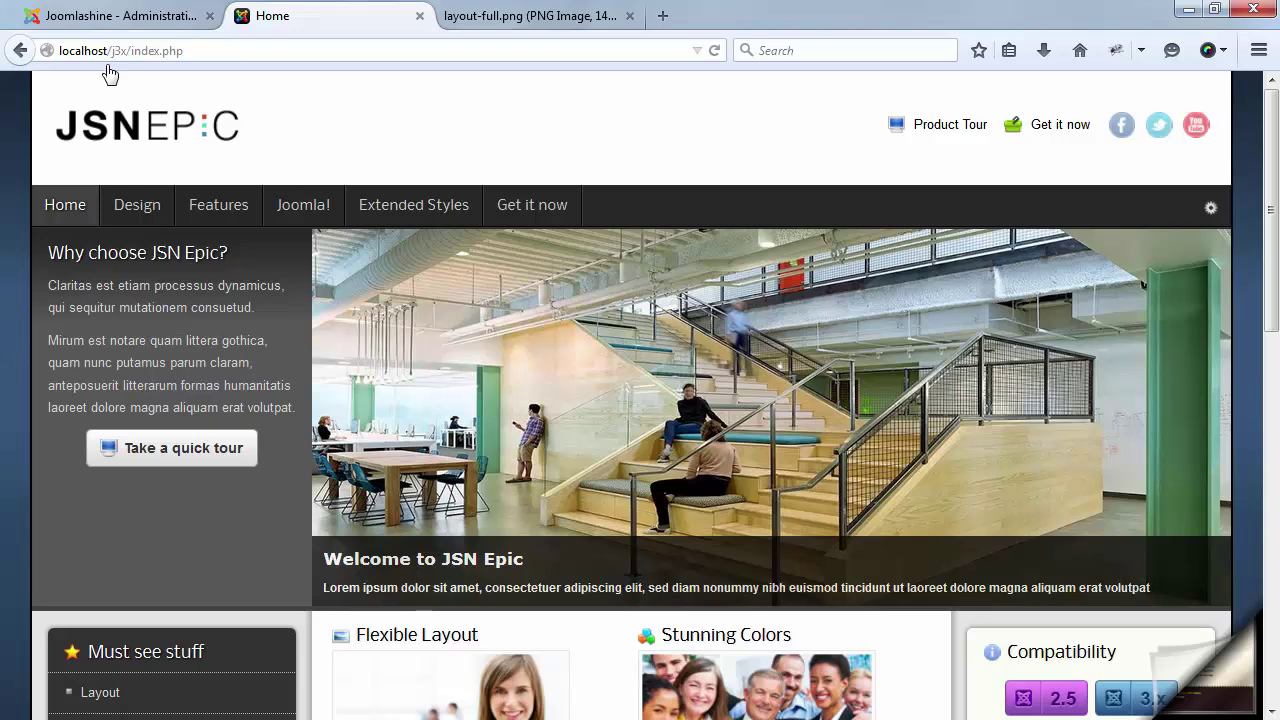
pyautogui.click(115, 18)
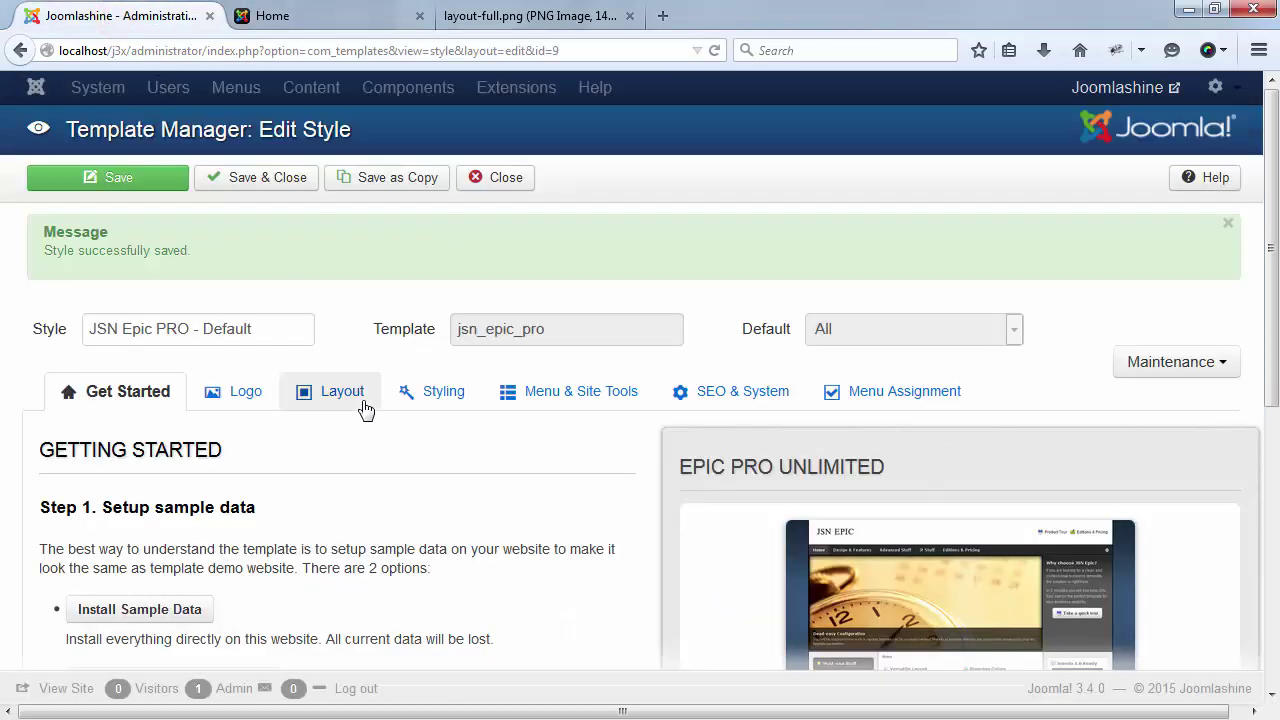
# Widen Promo Right and narrow Promo on the Layout tab, save, and reload the front page
pyautogui.click(338, 393)
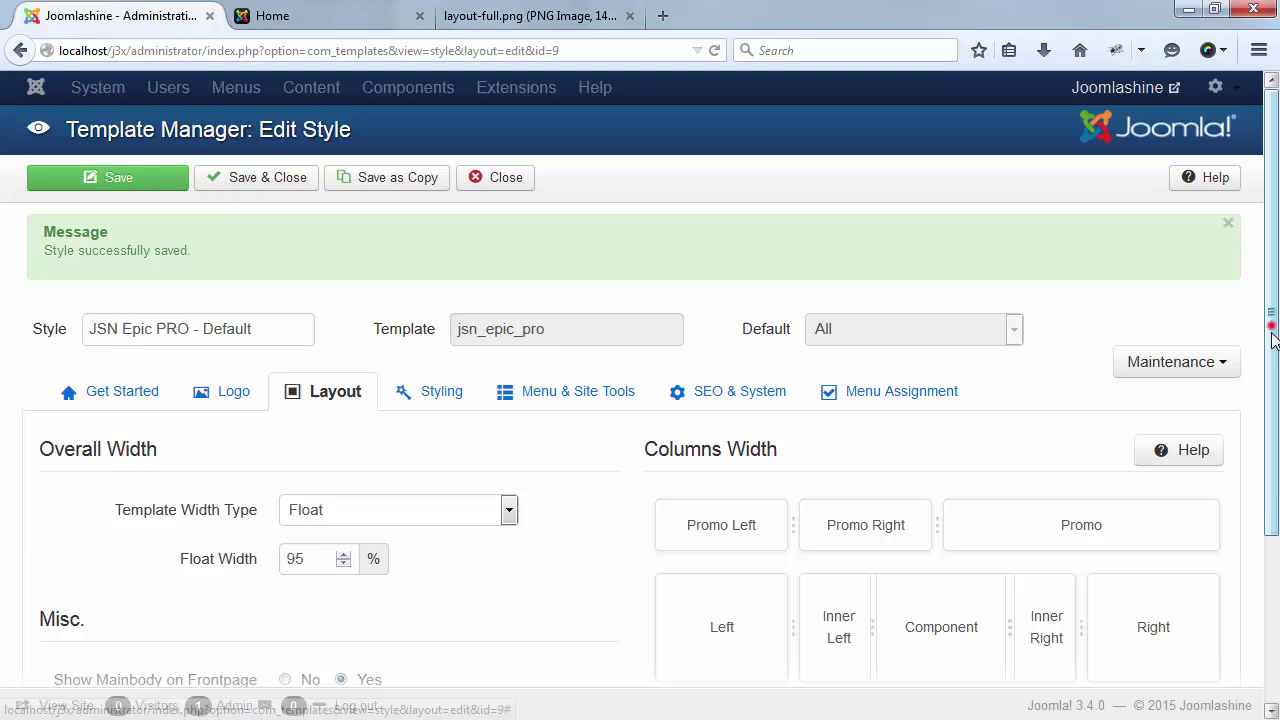
pyautogui.scroll(-3, 1272, 338)
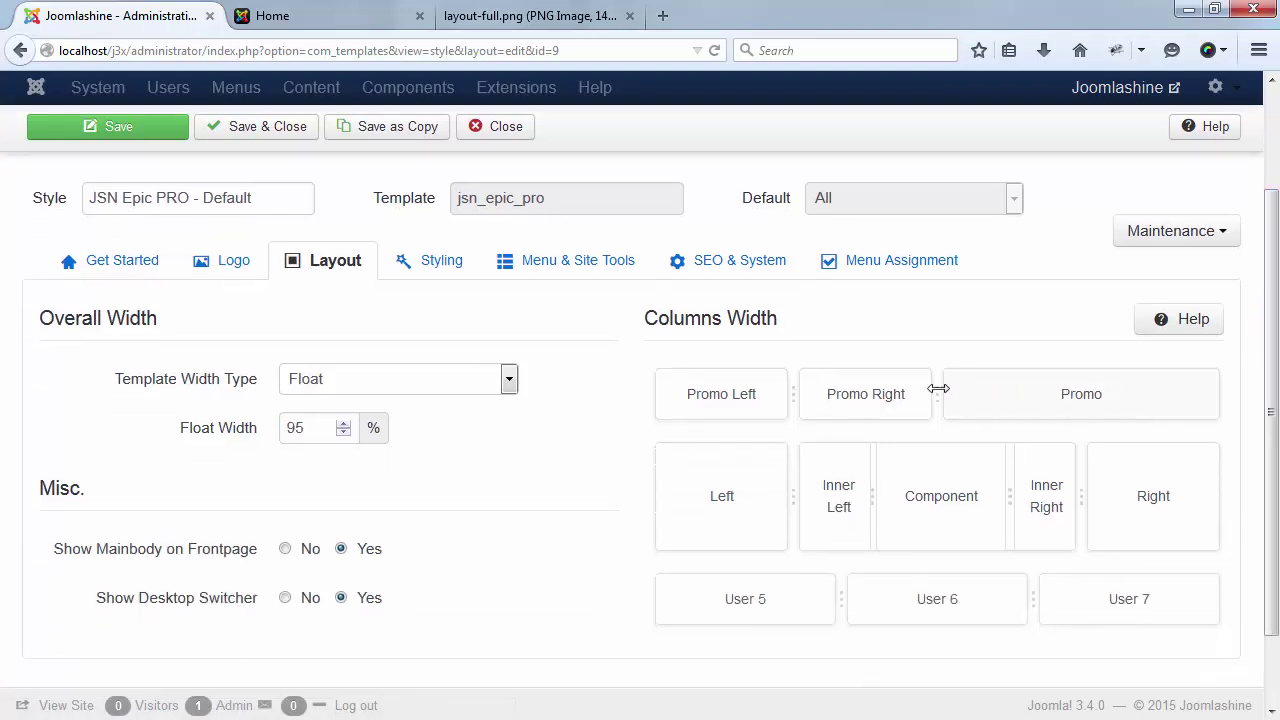
pyautogui.moveTo(938, 389)
pyautogui.mouseDown()
pyautogui.moveTo(1081, 393)
pyautogui.moveTo(1014, 388)
pyautogui.mouseUp()
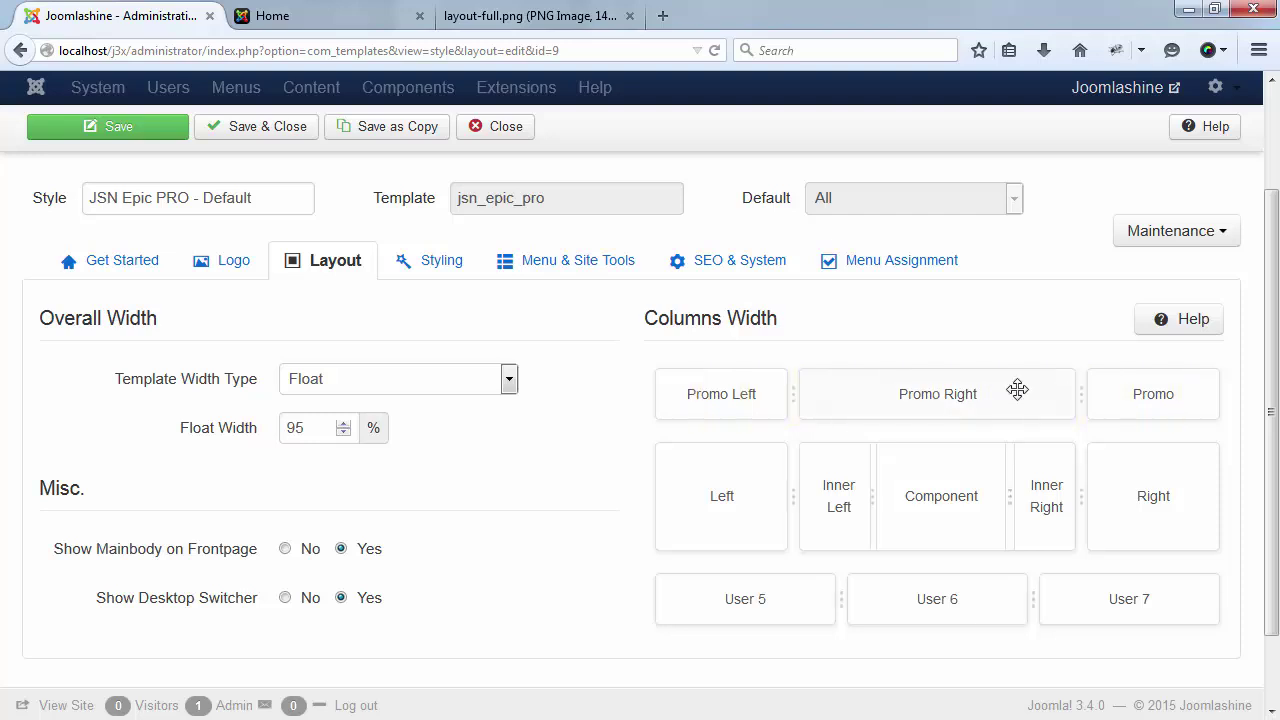
pyautogui.click(155, 133)
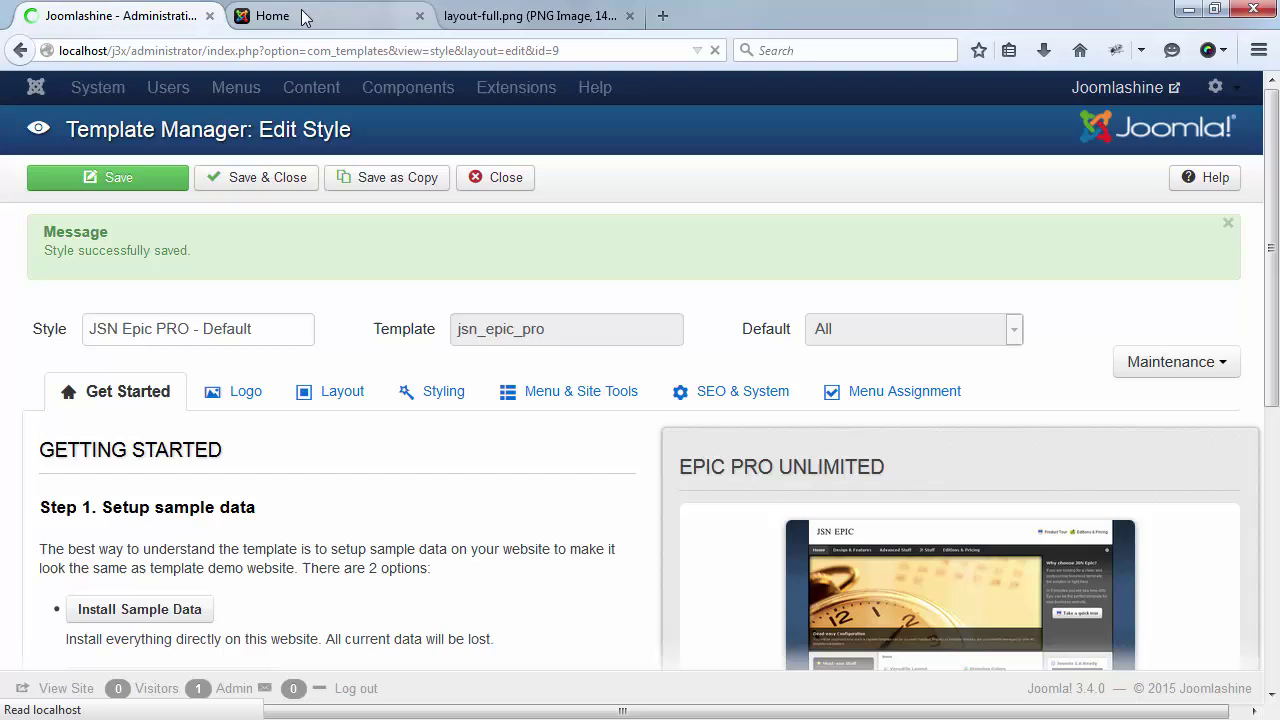
pyautogui.click(297, 16)
pyautogui.click(714, 50)
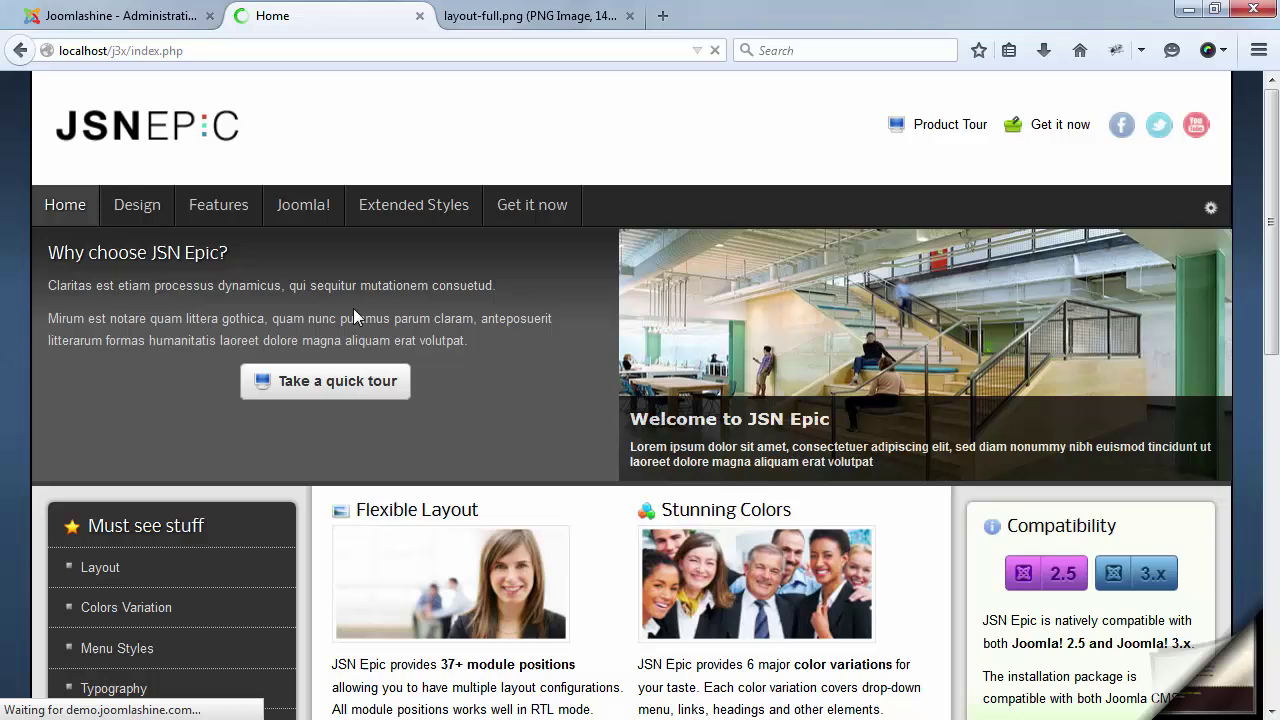
# Set Show Mainbody on Frontpage to No in the layout settings and save the style
pyautogui.click(115, 15)
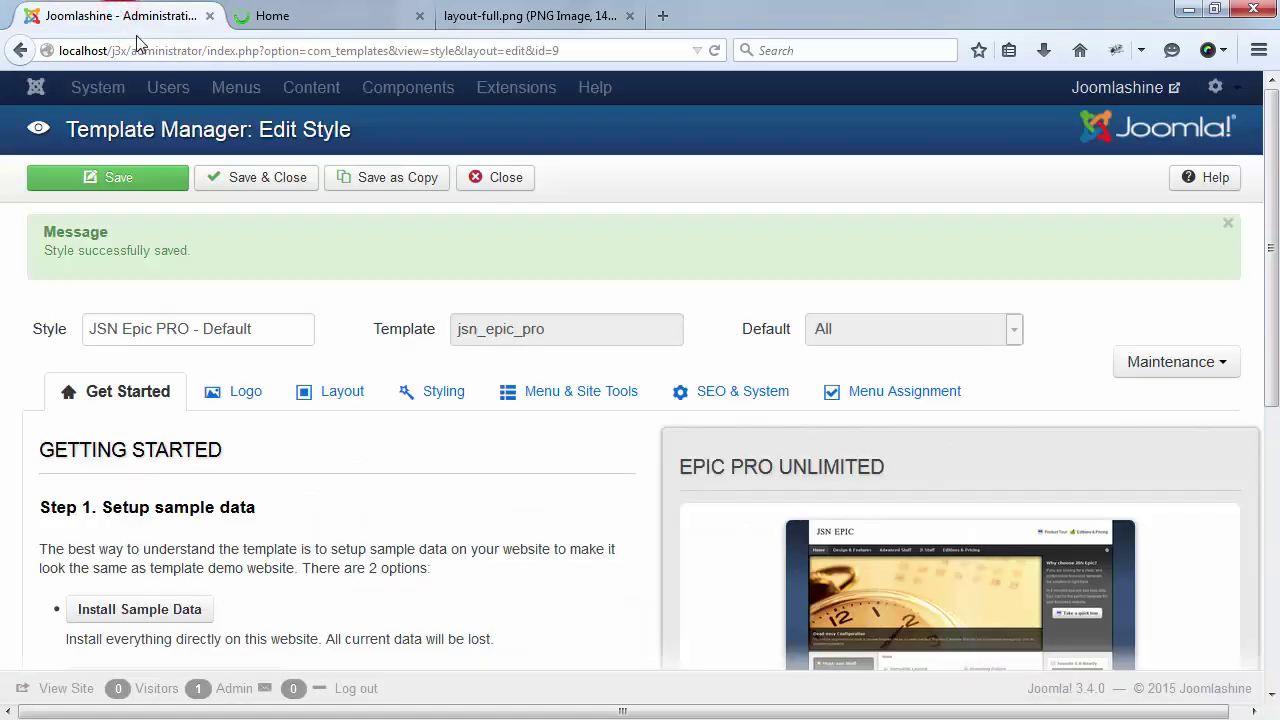
pyautogui.click(350, 395)
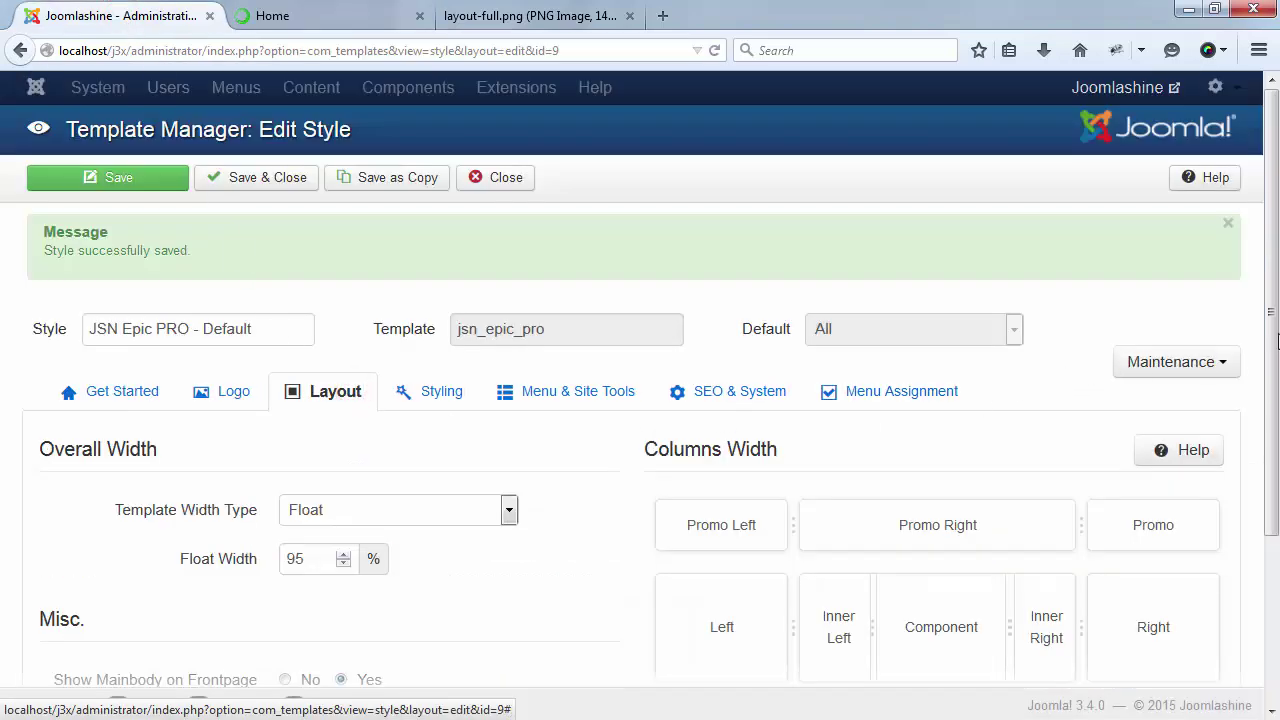
pyautogui.moveTo(1275, 340); pyautogui.dragTo(1275, 533)
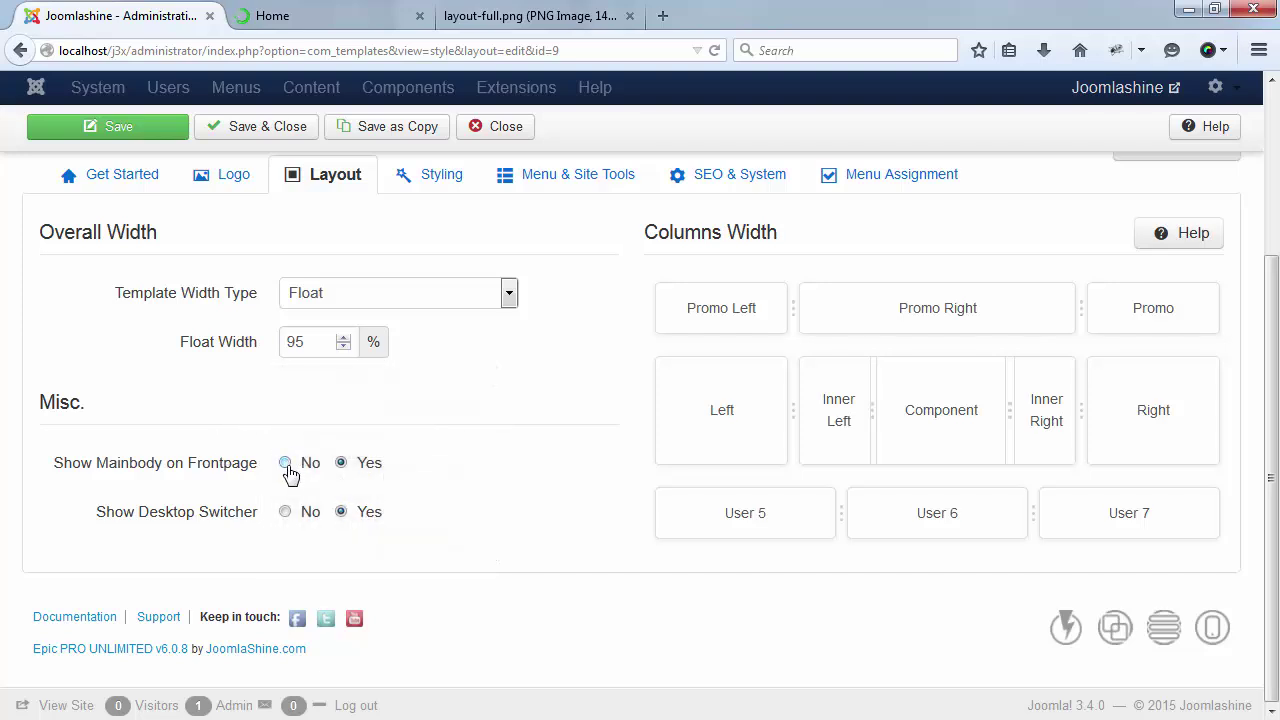
pyautogui.click(287, 467)
pyautogui.click(126, 131)
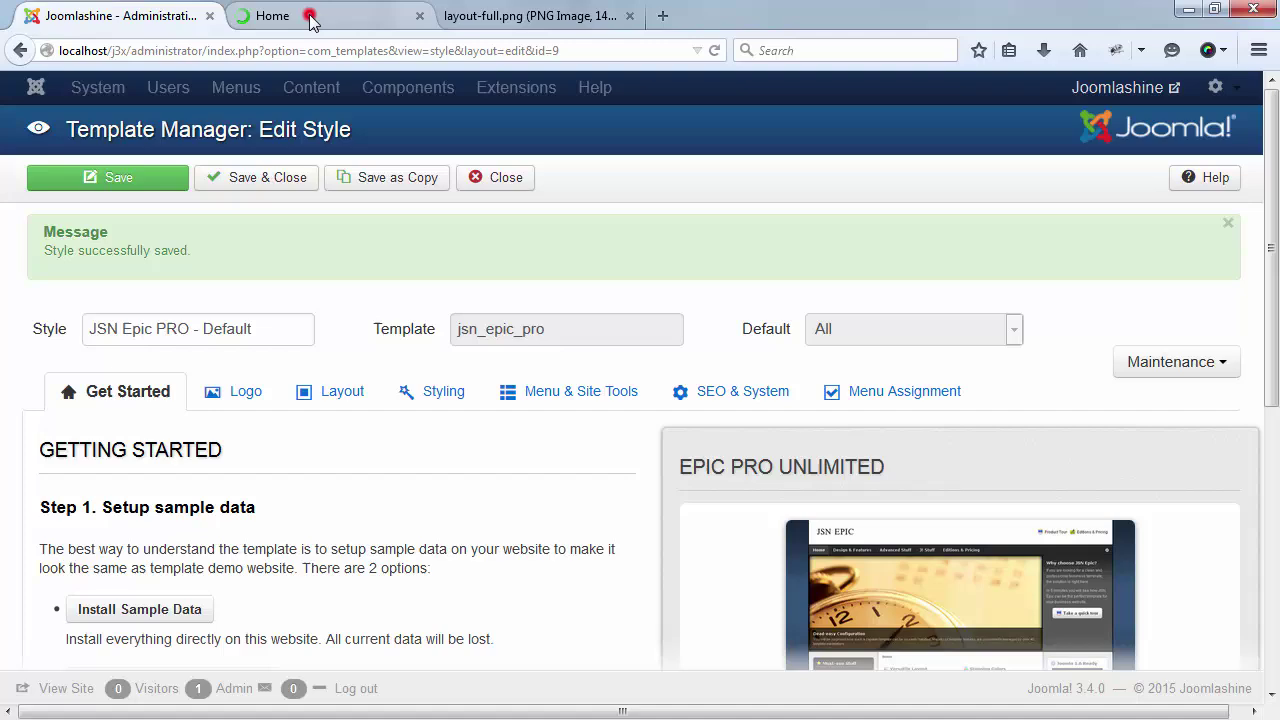
# Reload and scroll the Home front page to confirm the introductory article is gone
pyautogui.click(310, 18)
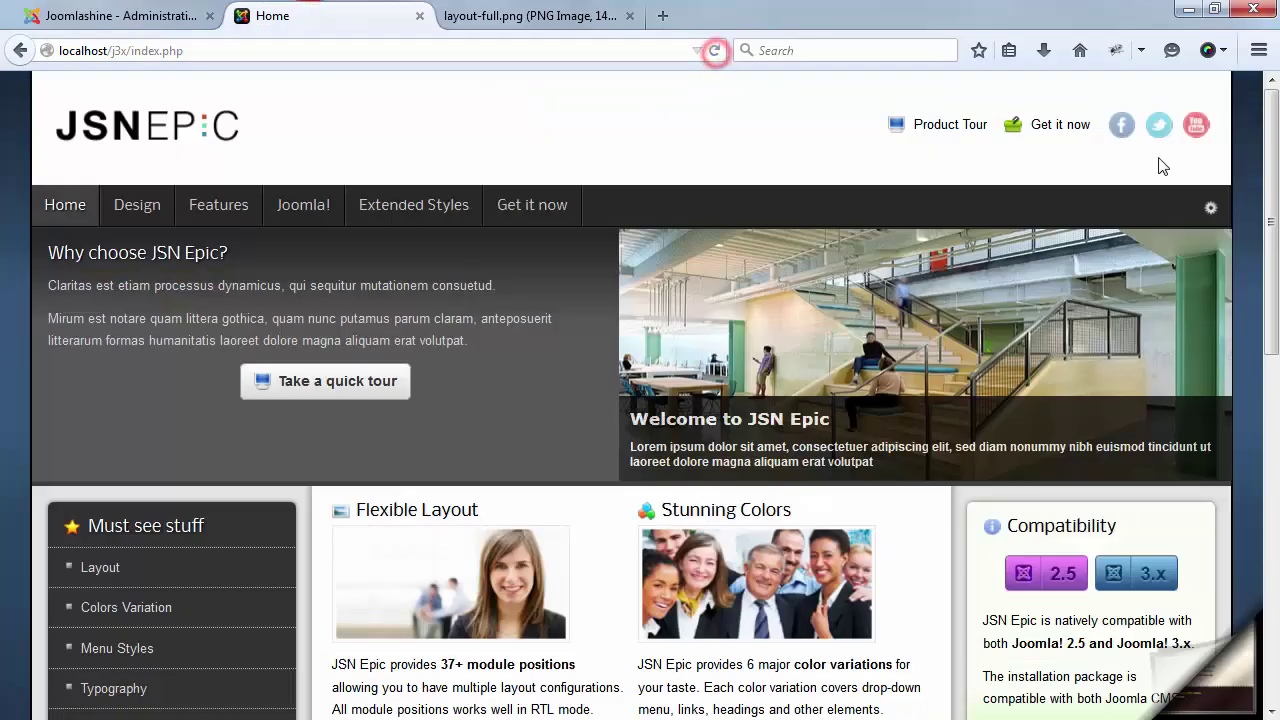
pyautogui.scroll(-5, 1275, 345)
pyautogui.scroll(-2, 1275, 345)
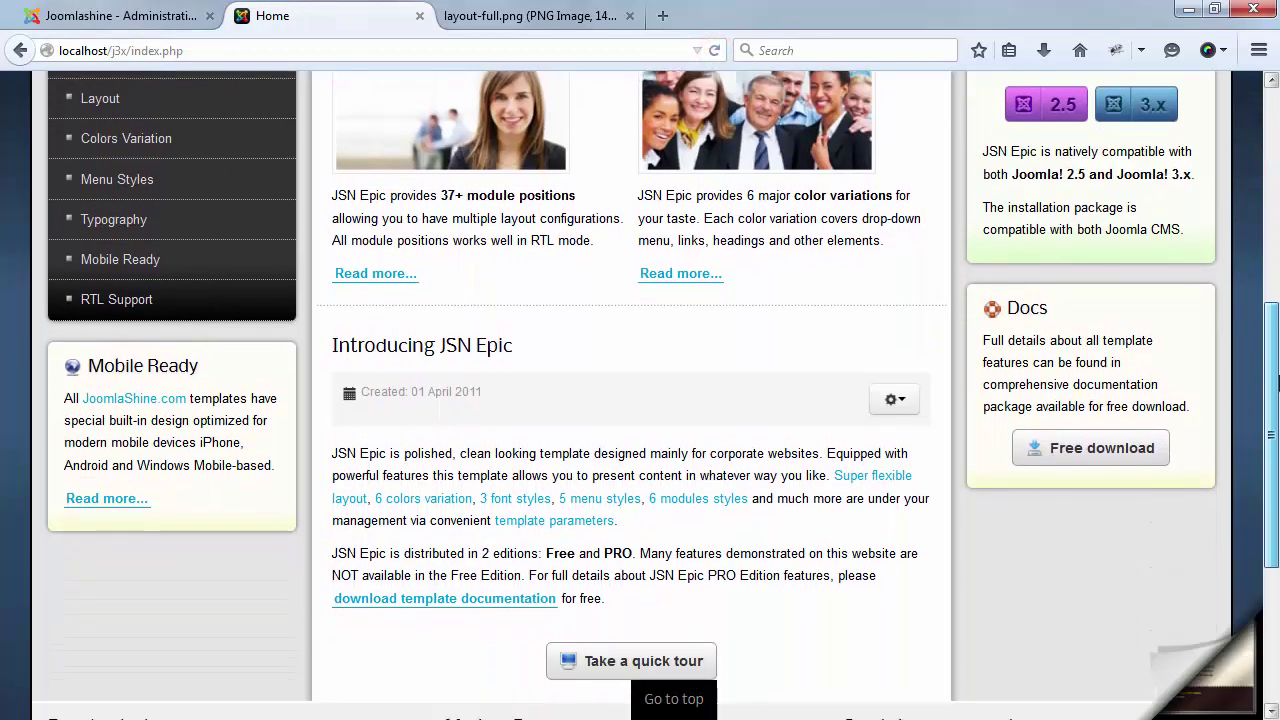
pyautogui.scroll(3, 1277, 300)
pyautogui.scroll(2, 1277, 242)
pyautogui.scroll(2, 1277, 242)
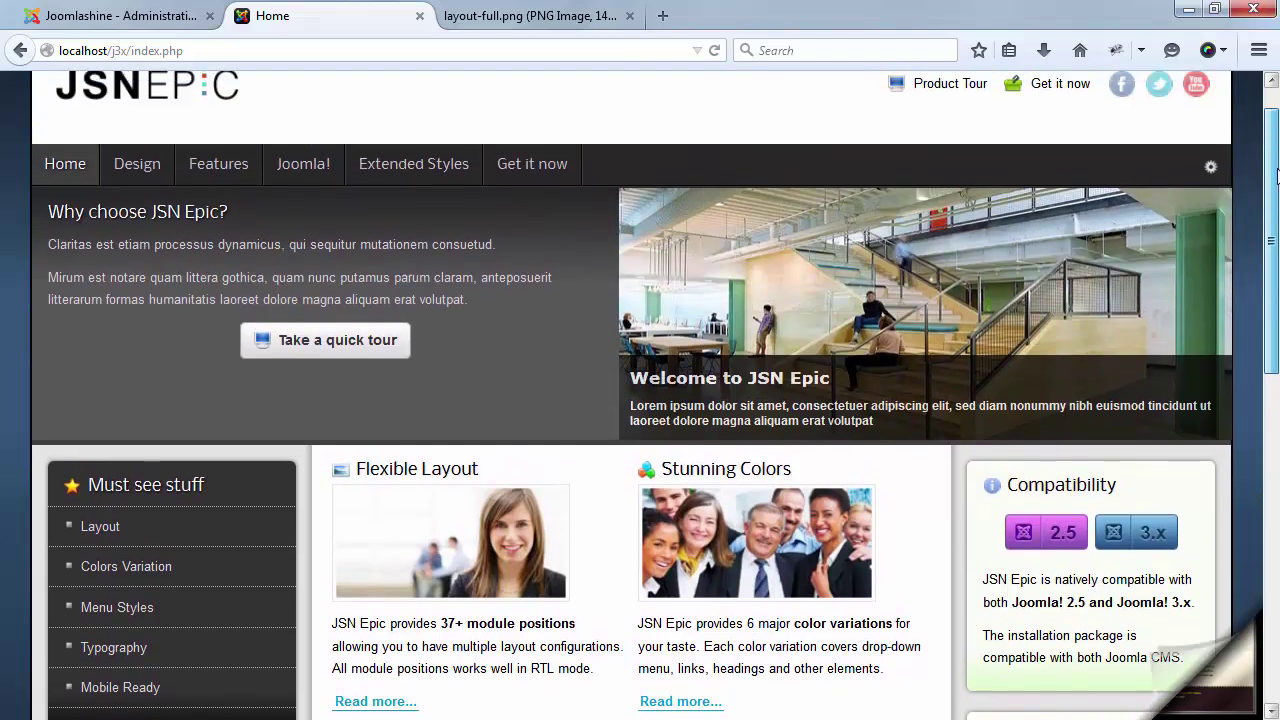
pyautogui.click(714, 50)
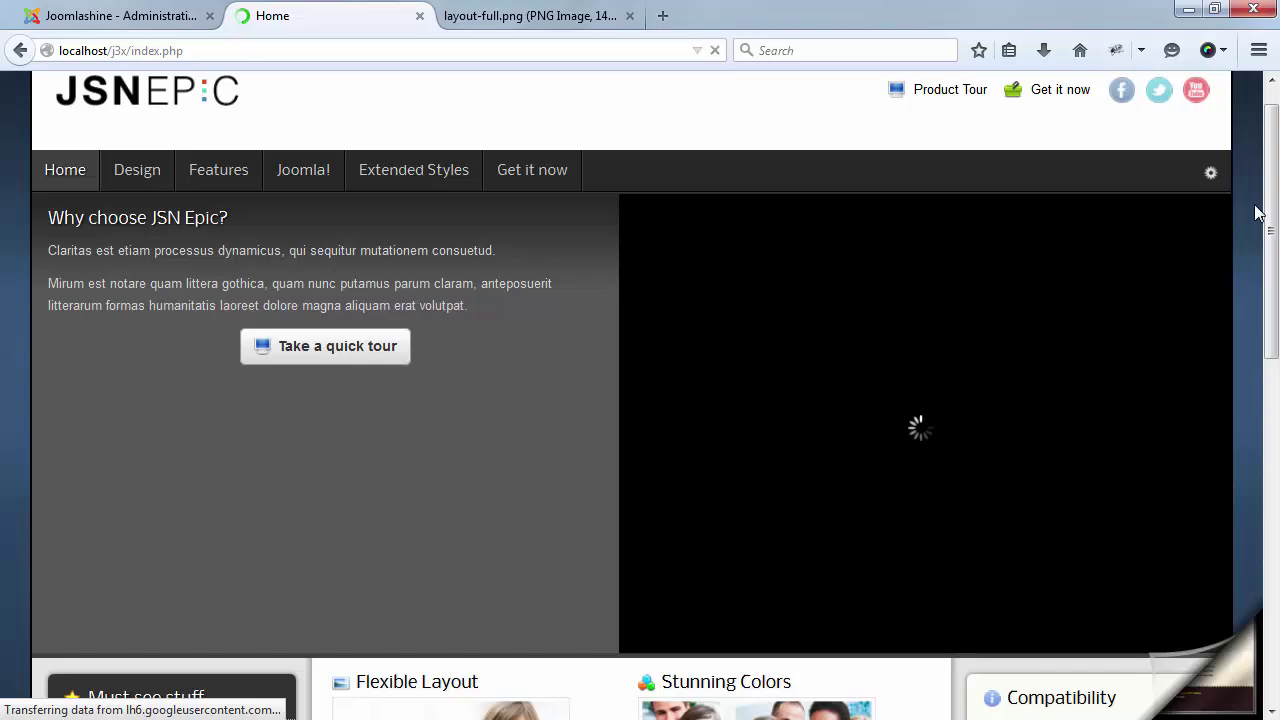
pyautogui.scroll(-3, 448, 408)
pyautogui.scroll(-5, 448, 408)
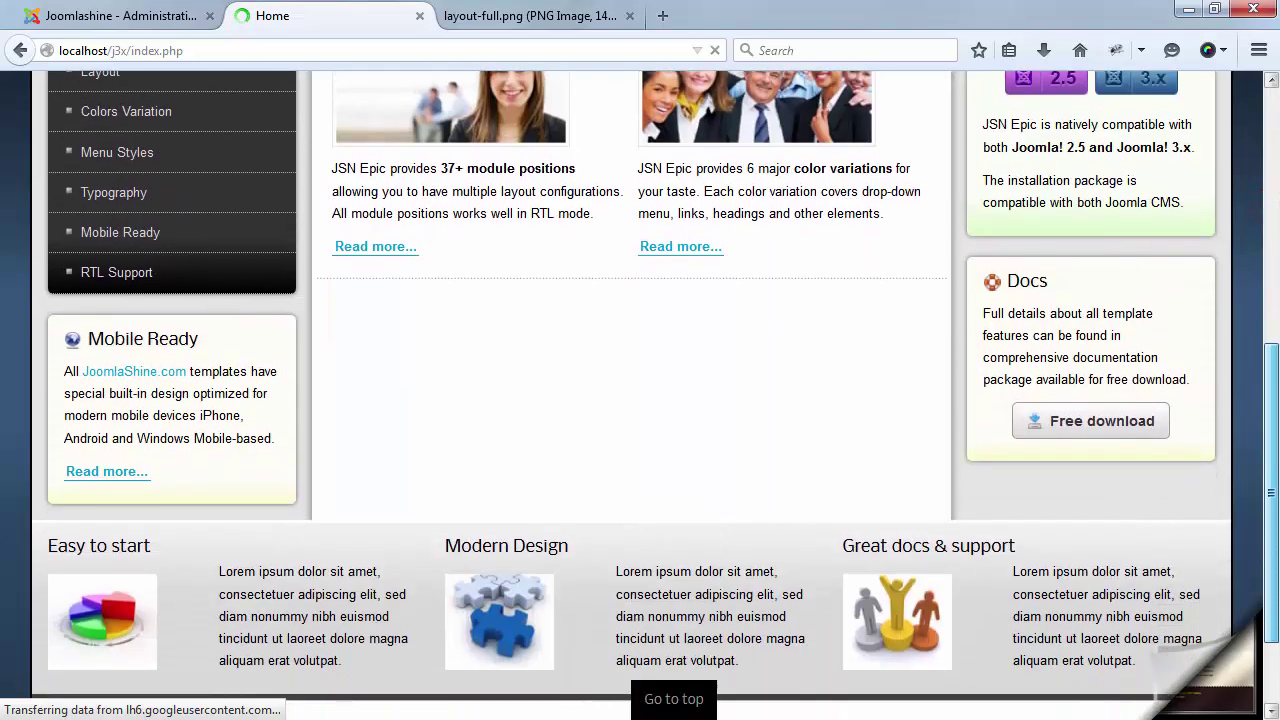
# In the layout settings, switch Show Desktop Switcher to No and then back to Yes
pyautogui.click(113, 18)
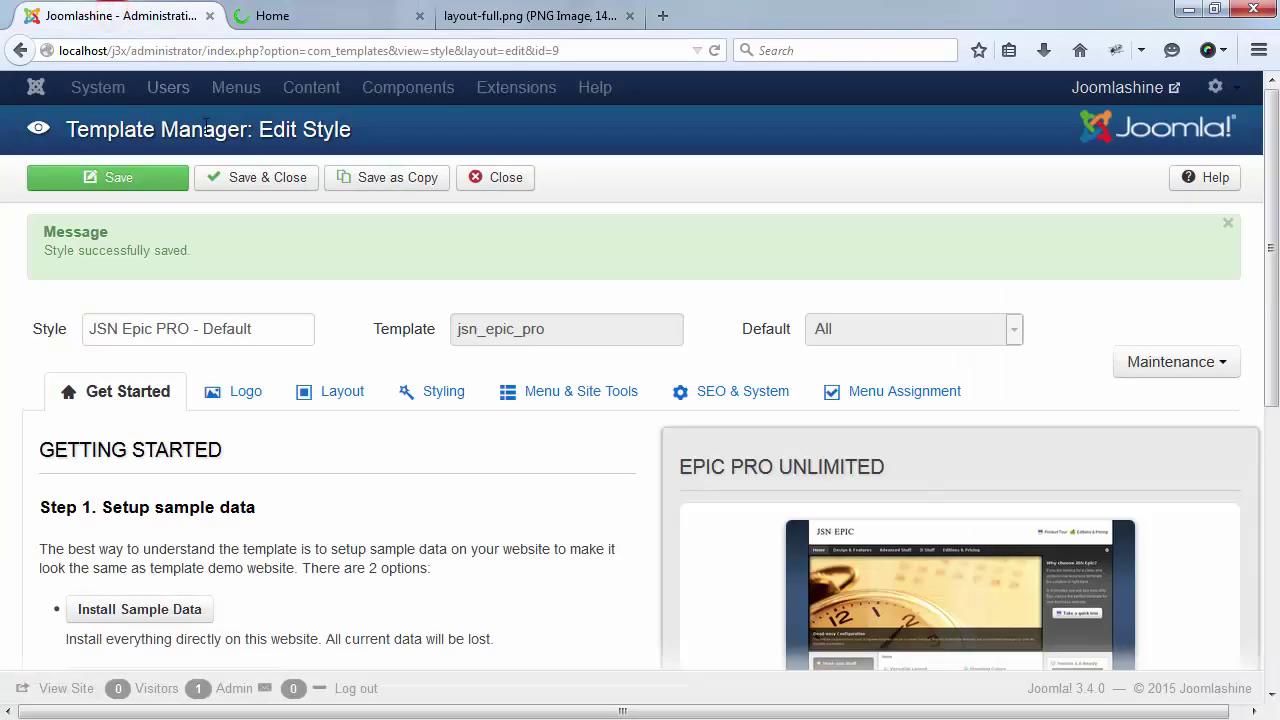
pyautogui.click(337, 394)
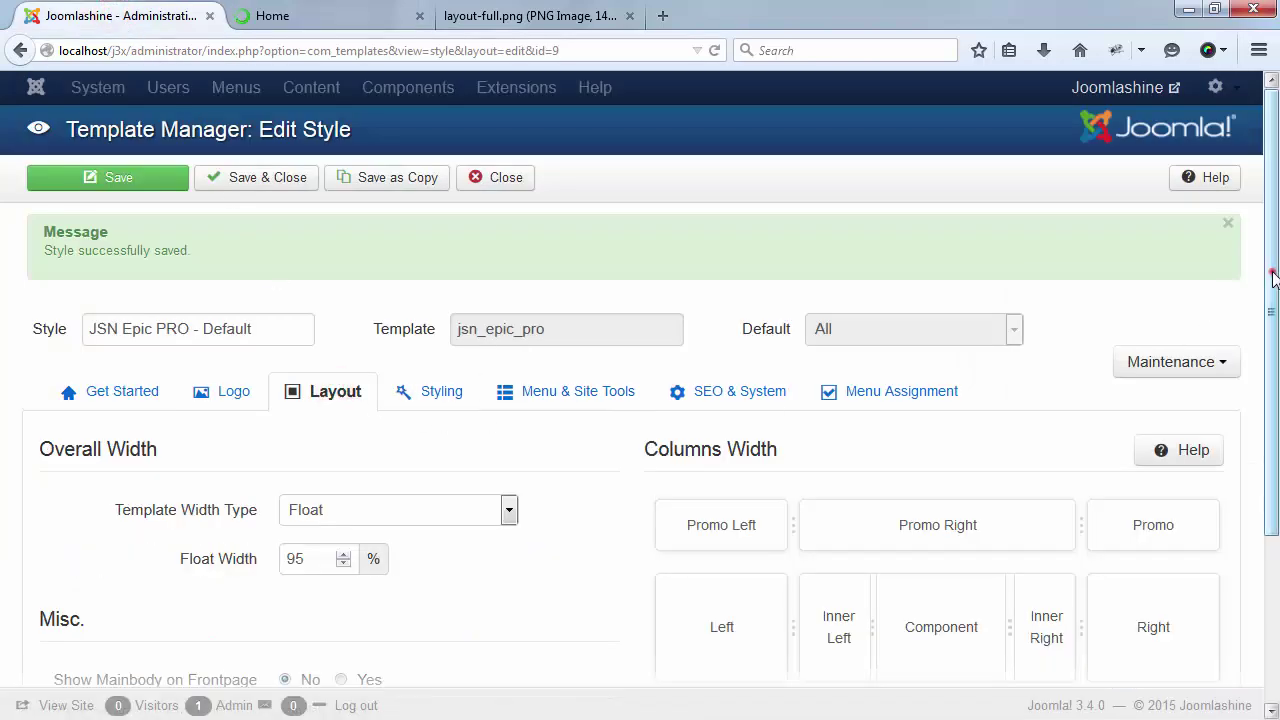
pyautogui.scroll(-3, 1268, 276)
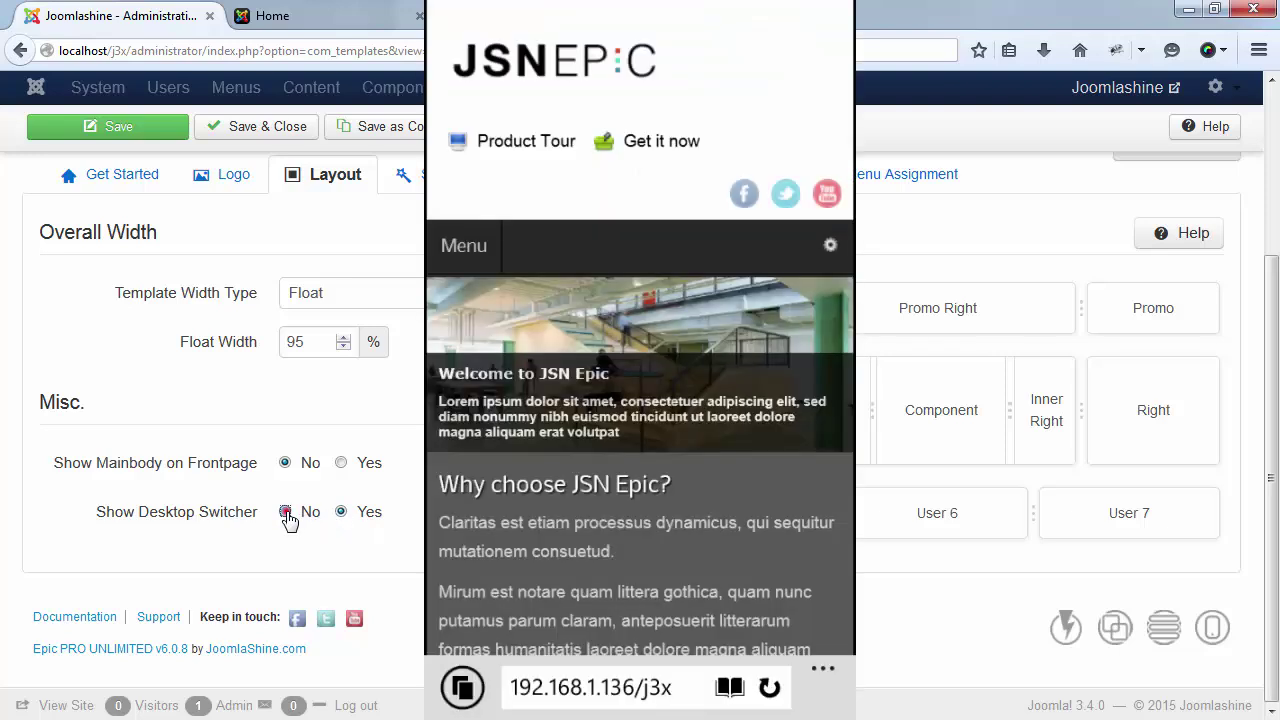
pyautogui.click(286, 512)
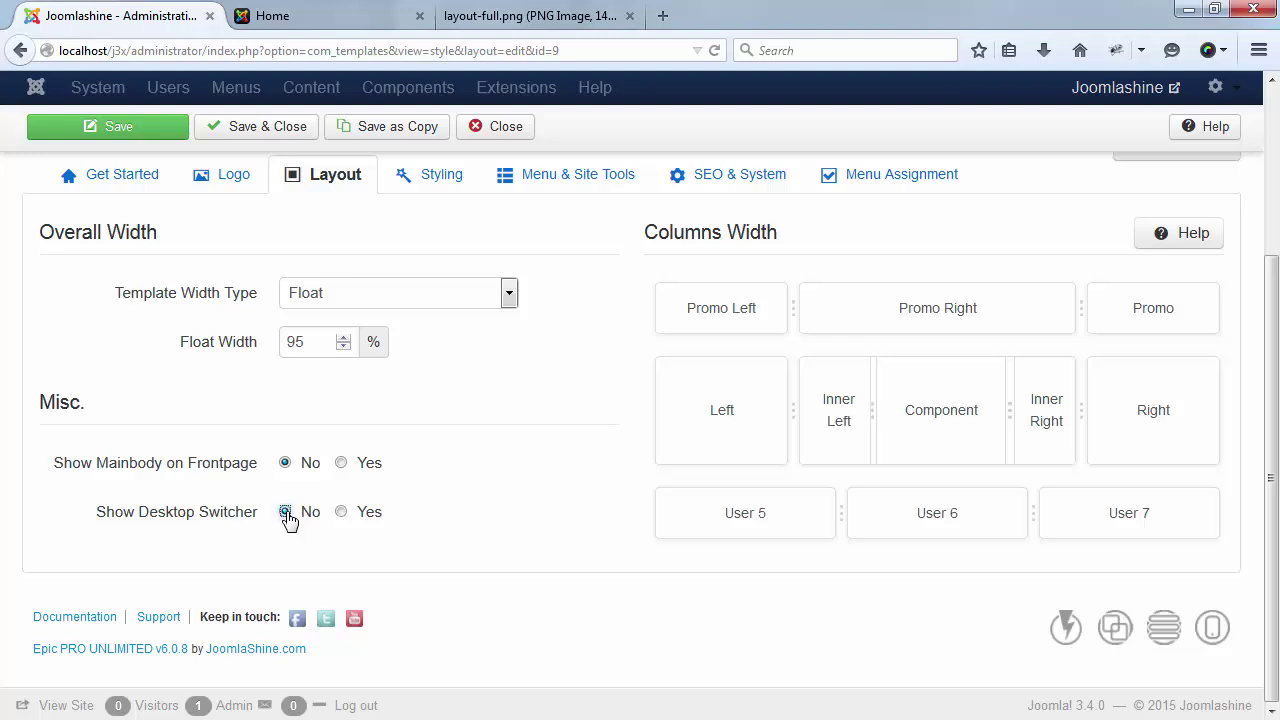
pyautogui.click(341, 512)
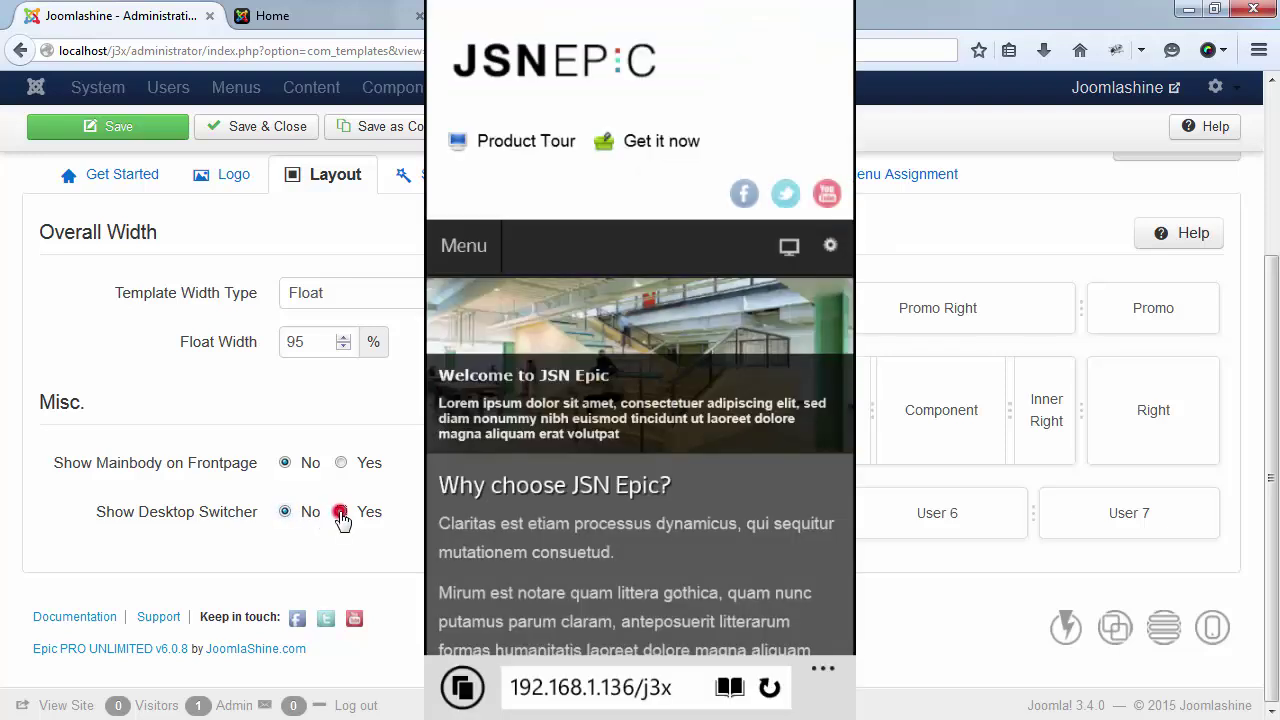